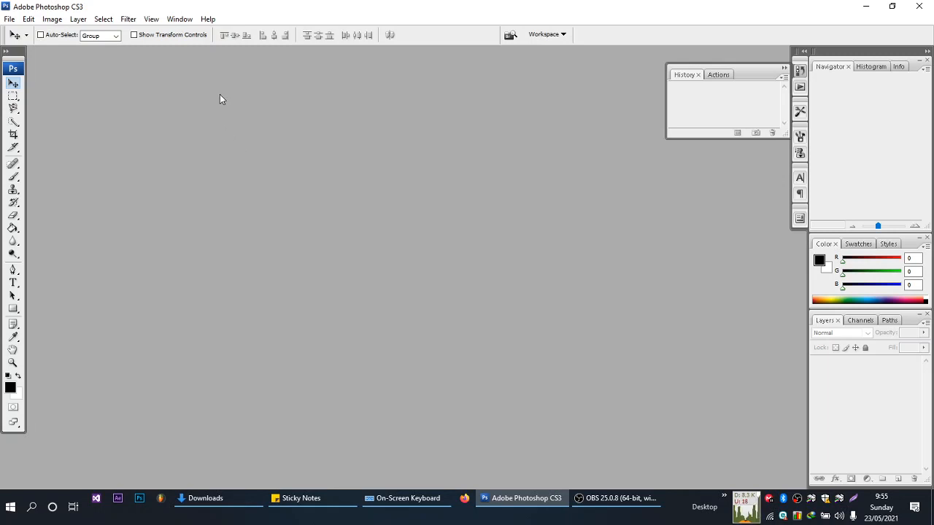
pyautogui.click(54, 19)
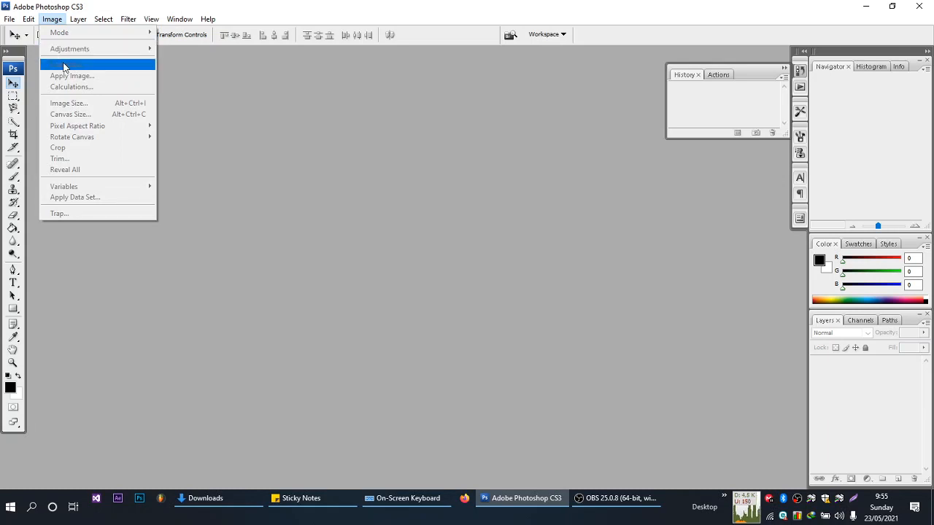
pyautogui.click(244, 78)
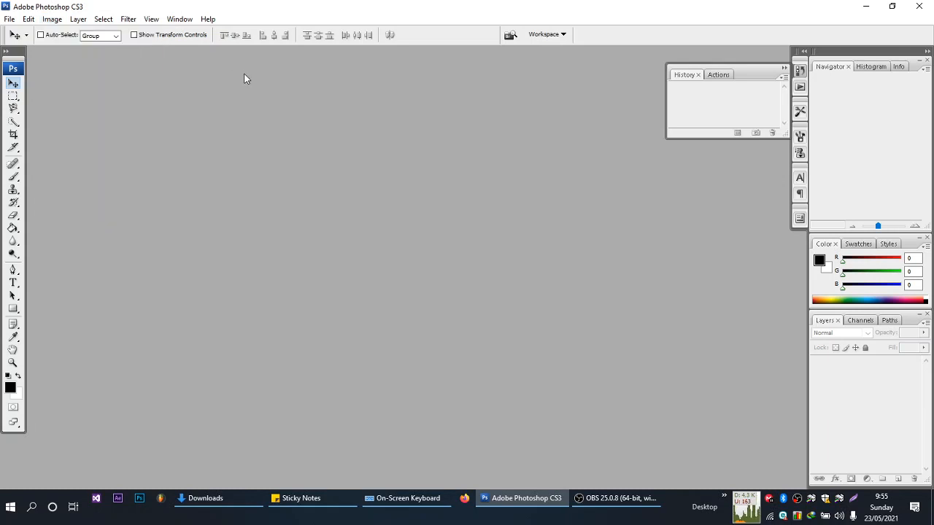
# - Open the canyon photo _105795261_gettyimages-669737652.jpg from Downloads, then reposition and enlarge its document window
pyautogui.click(9, 19)
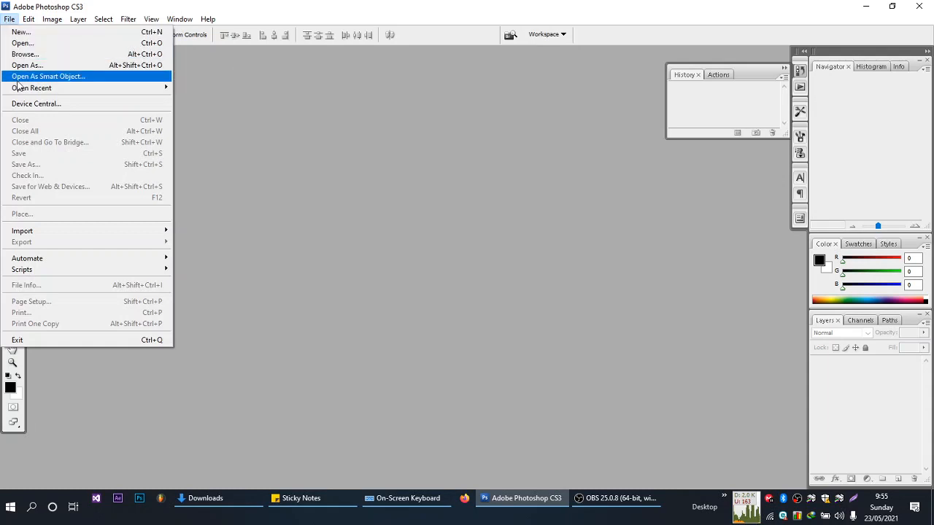
pyautogui.click(22, 43)
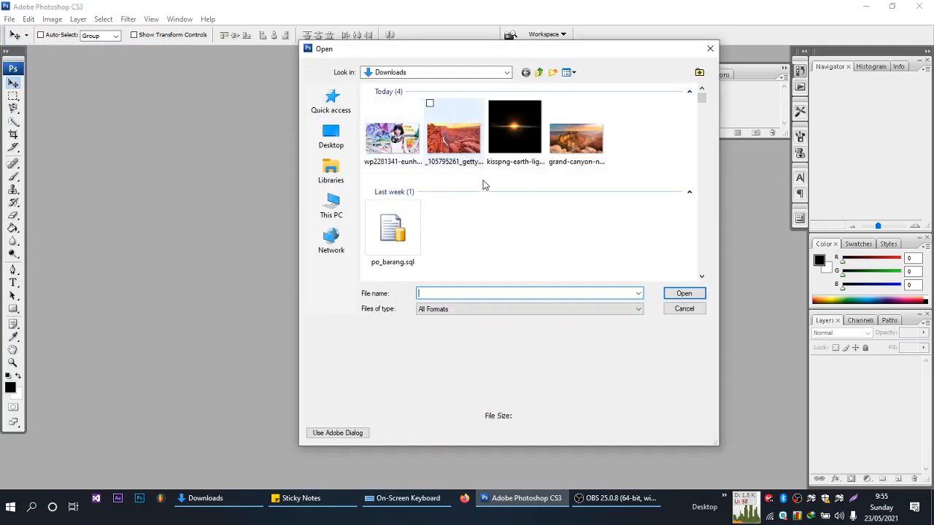
pyautogui.doubleClick(436, 130)
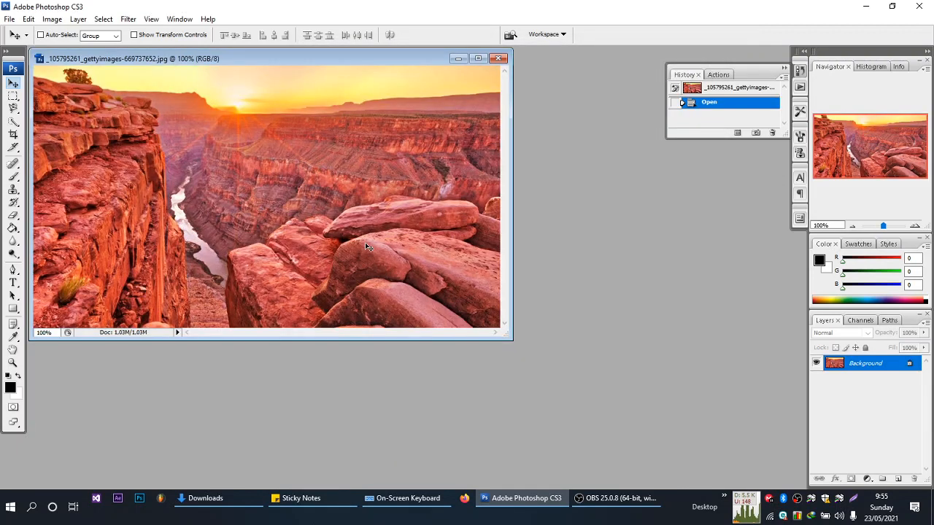
pyautogui.moveTo(308, 63); pyautogui.dragTo(437, 89)
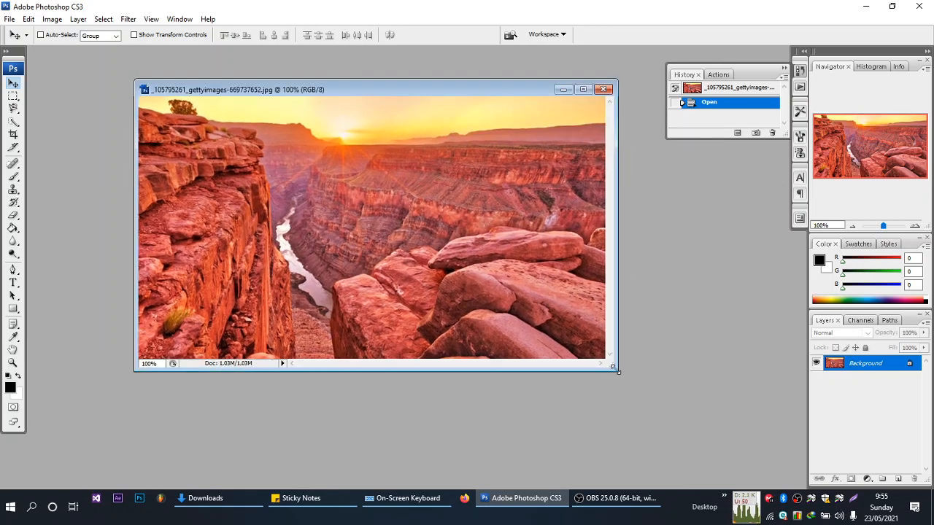
pyautogui.moveTo(615, 365); pyautogui.dragTo(636, 398)
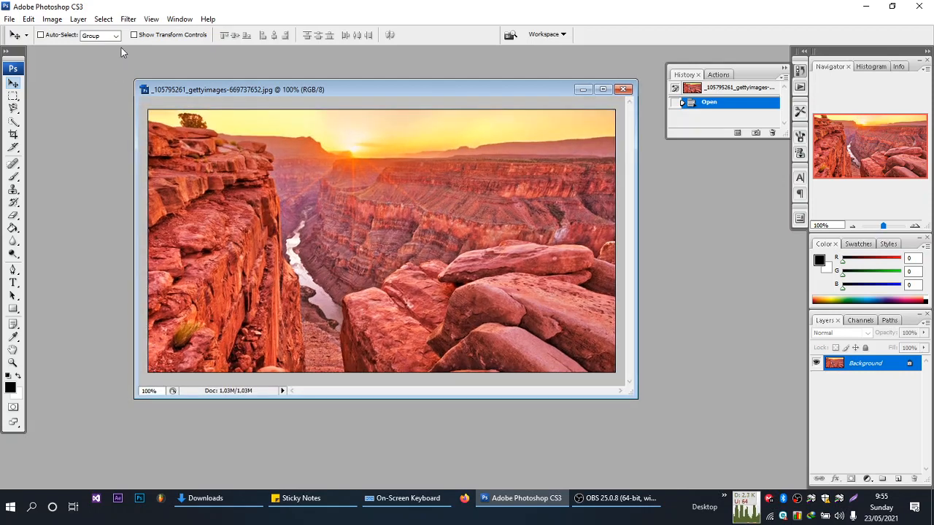
# - Open the Levels adjustment for the photo and try raising the shadow input level to 36
pyautogui.click(73, 22)
pyautogui.moveTo(58, 23)
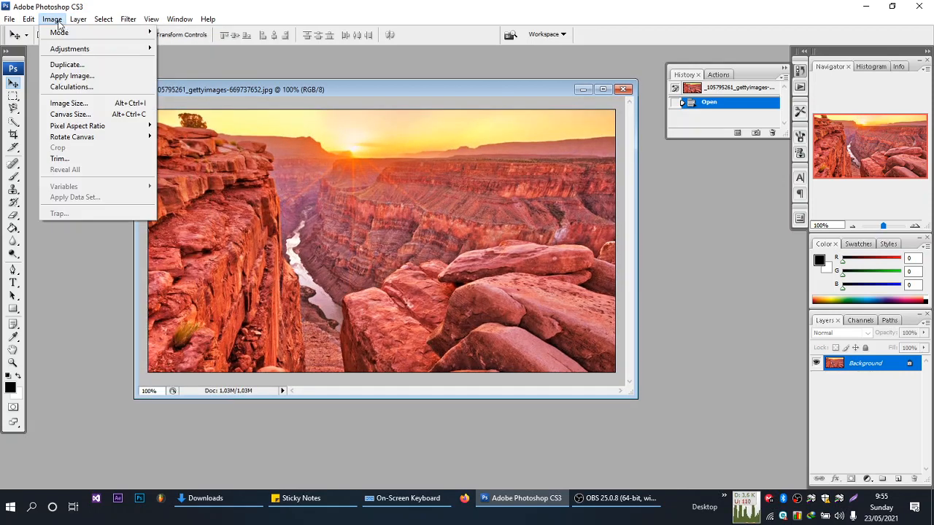
pyautogui.moveTo(56, 51)
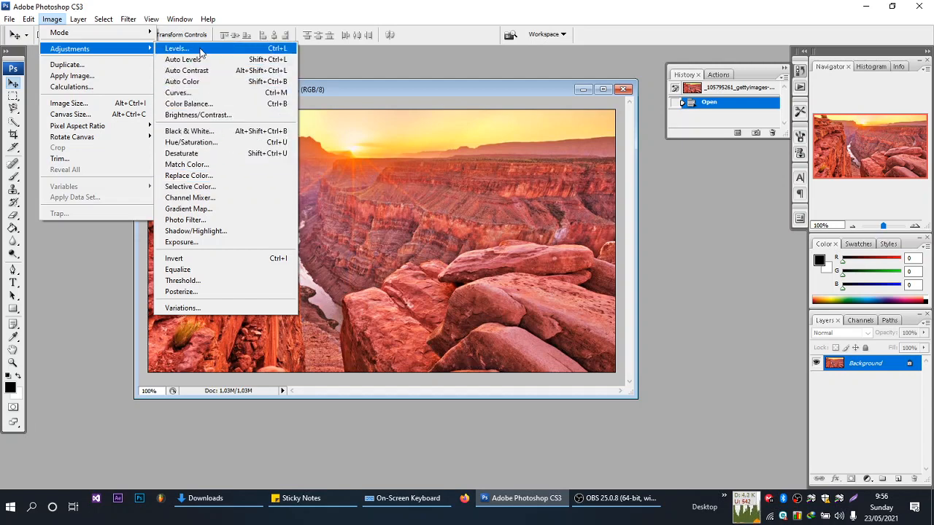
pyautogui.click(175, 49)
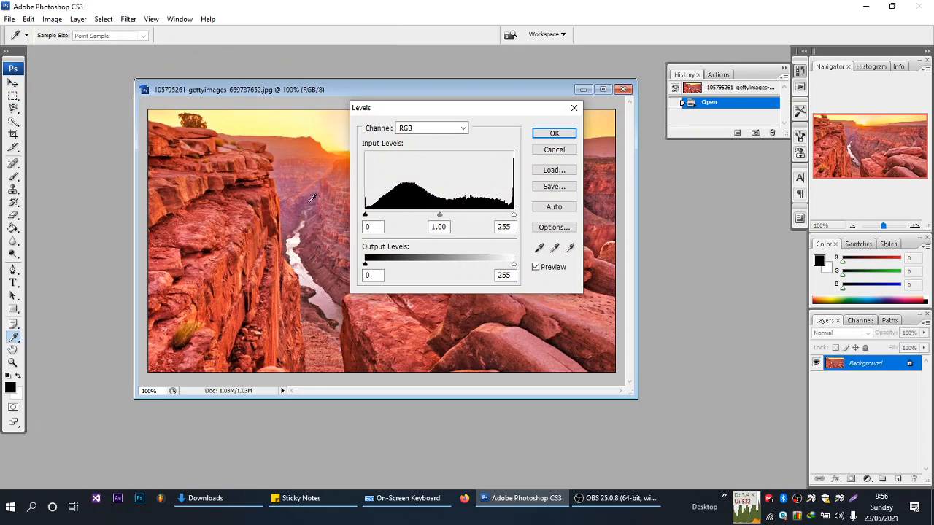
pyautogui.moveTo(483, 109); pyautogui.dragTo(526, 223)
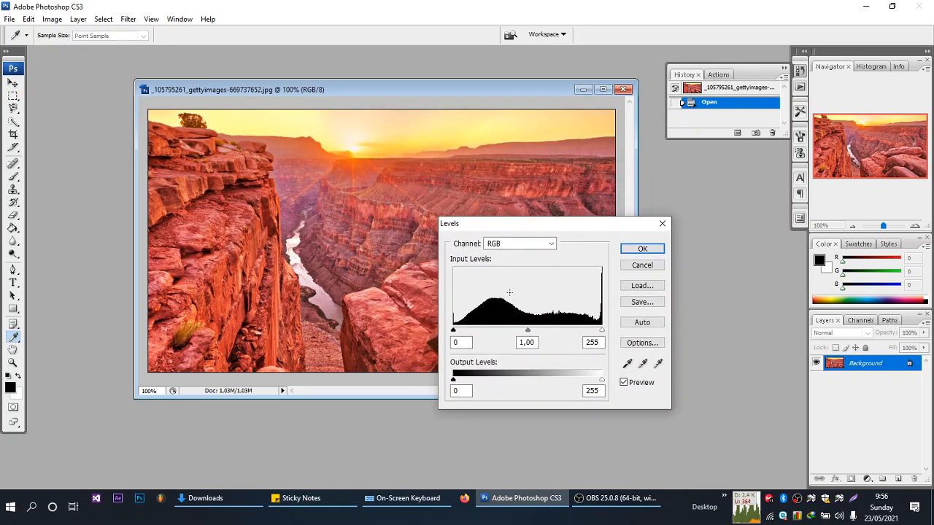
pyautogui.moveTo(465, 334)
pyautogui.mouseDown()
pyautogui.moveTo(517, 338)
pyautogui.moveTo(454, 340)
pyautogui.moveTo(489, 343)
pyautogui.moveTo(467, 341)
pyautogui.moveTo(474, 341)
pyautogui.mouseUp()
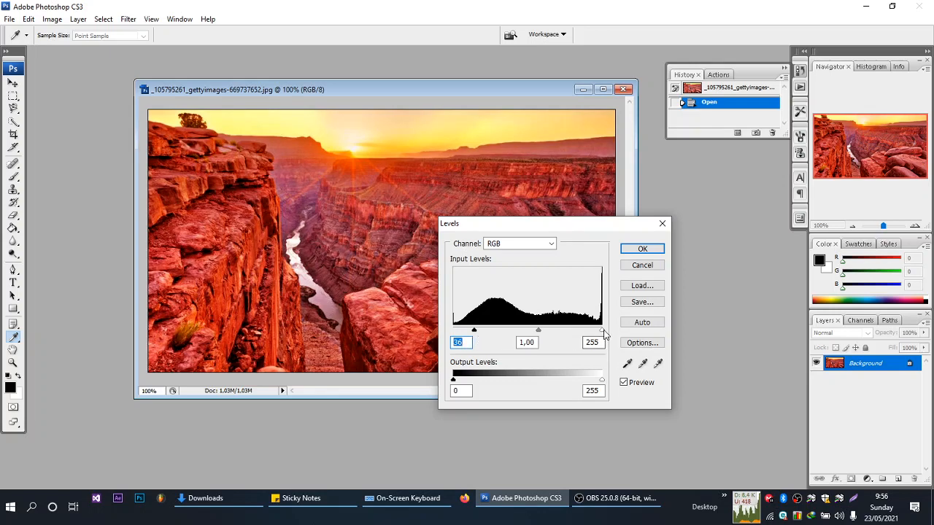
# - Try the highlight input, shadow input at 0 and midtones at 0.93 in Levels, and cancel the adjustment
pyautogui.moveTo(603, 330); pyautogui.dragTo(540, 340)
pyautogui.moveTo(475, 332); pyautogui.dragTo(453, 332)
pyautogui.moveTo(570, 334); pyautogui.dragTo(531, 332)
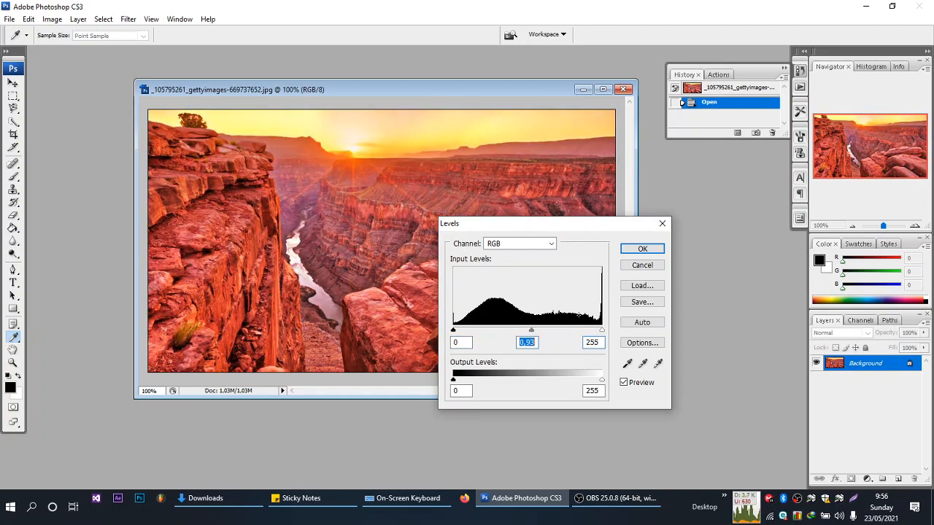
pyautogui.click(637, 268)
pyautogui.press('v')
# - Apply Auto Levels to the canyon photo
pyautogui.click(70, 20)
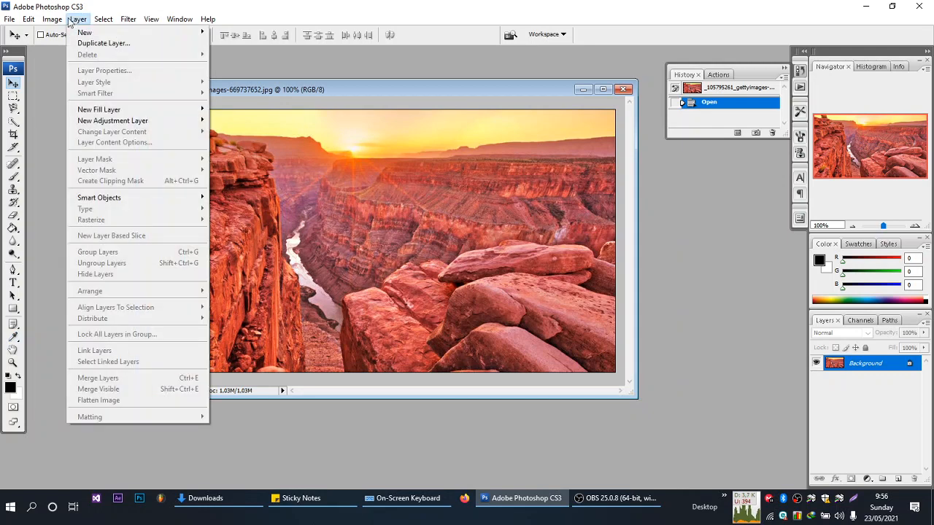
pyautogui.moveTo(52, 20)
pyautogui.moveTo(62, 51)
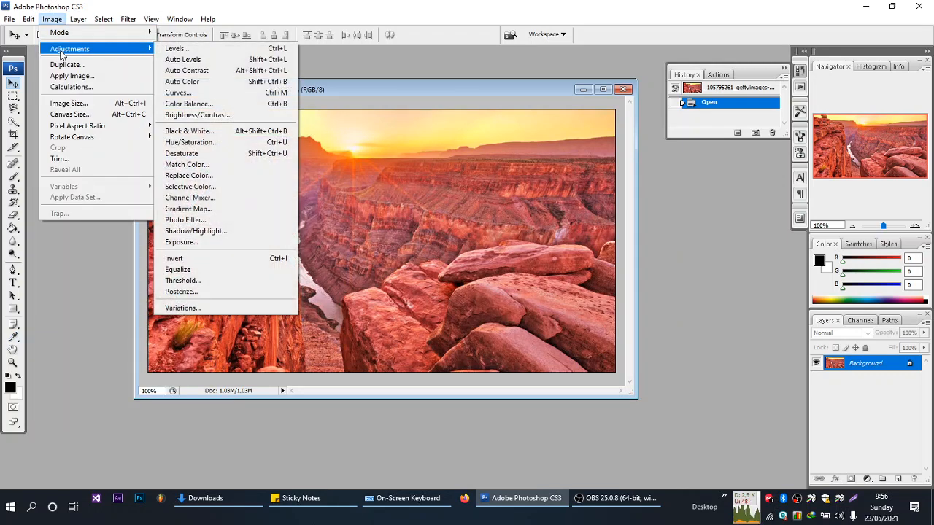
pyautogui.click(186, 59)
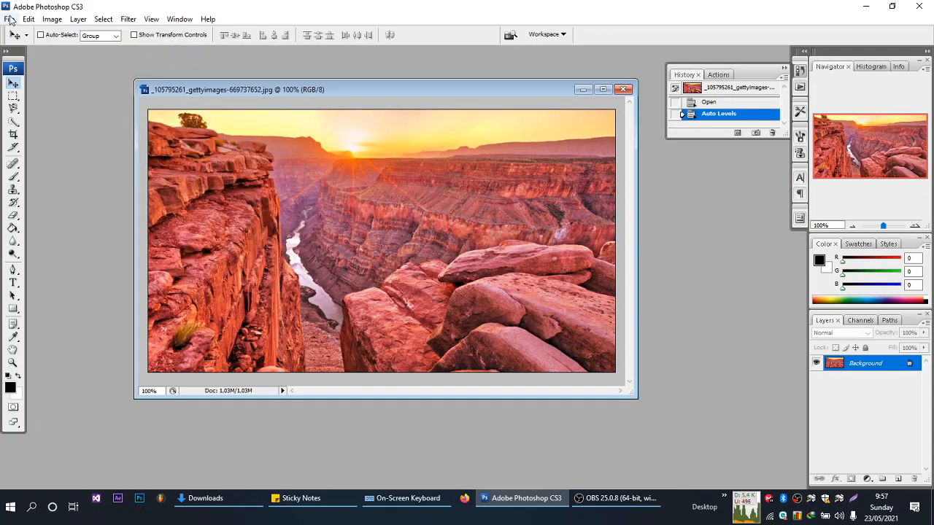
# - Open the Curves adjustment, and try adding a midpoint at 127 on the RGB curve and removing it
pyautogui.click(52, 19)
pyautogui.moveTo(54, 50)
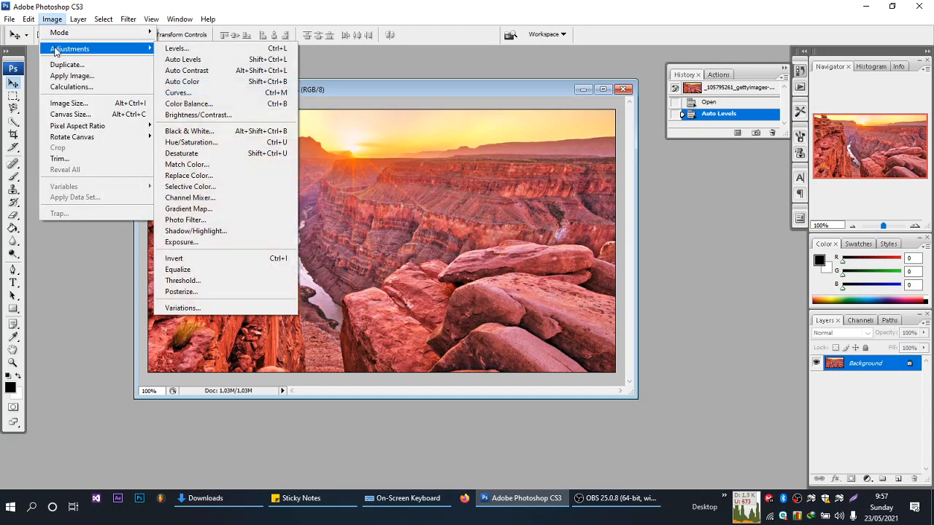
pyautogui.click(183, 93)
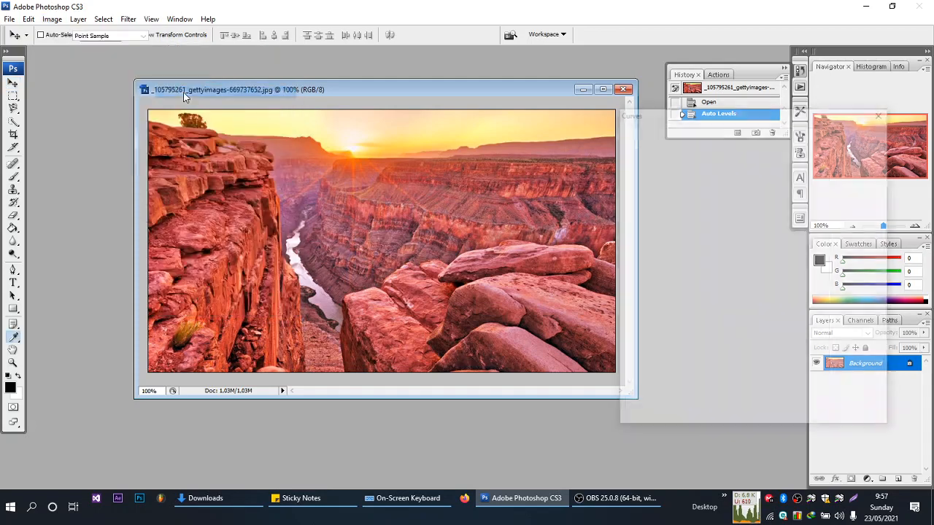
pyautogui.moveTo(713, 111); pyautogui.dragTo(348, 104)
pyautogui.moveTo(404, 108); pyautogui.dragTo(641, 110)
pyautogui.moveTo(621, 220)
pyautogui.mouseDown()
pyautogui.moveTo(627, 247)
pyautogui.moveTo(651, 248)
pyautogui.moveTo(603, 198)
pyautogui.moveTo(621, 221)
pyautogui.mouseUp()
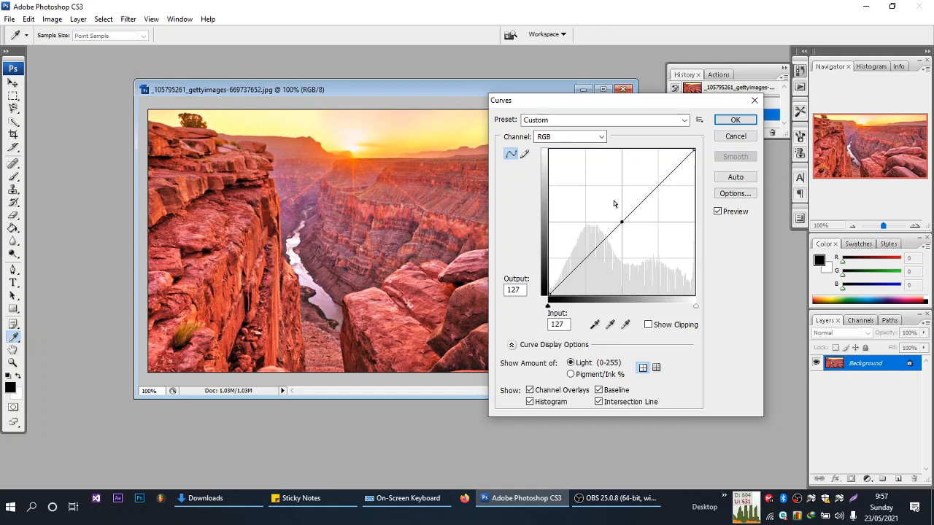
pyautogui.moveTo(622, 223); pyautogui.dragTo(601, 143)
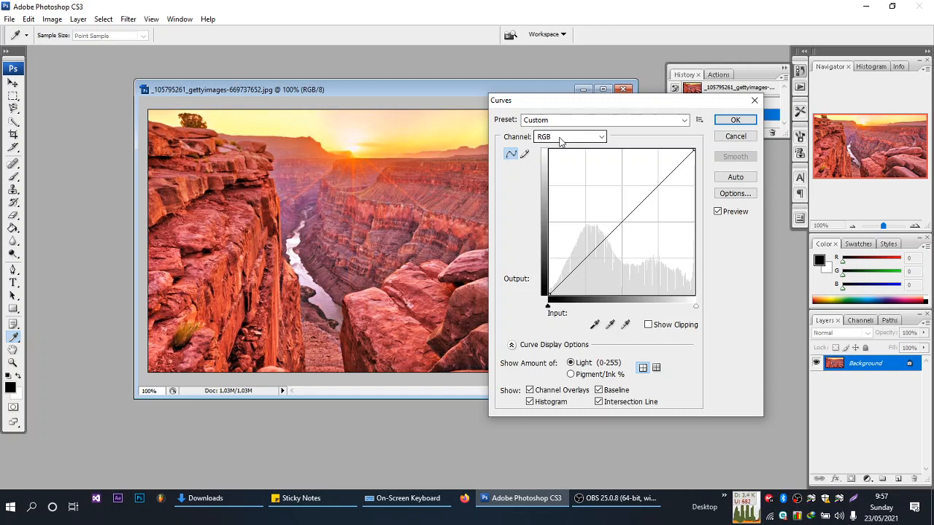
# - Switch Curves to the Red channel and try lowering the curve with a point at input 178, output 81
pyautogui.click(597, 138)
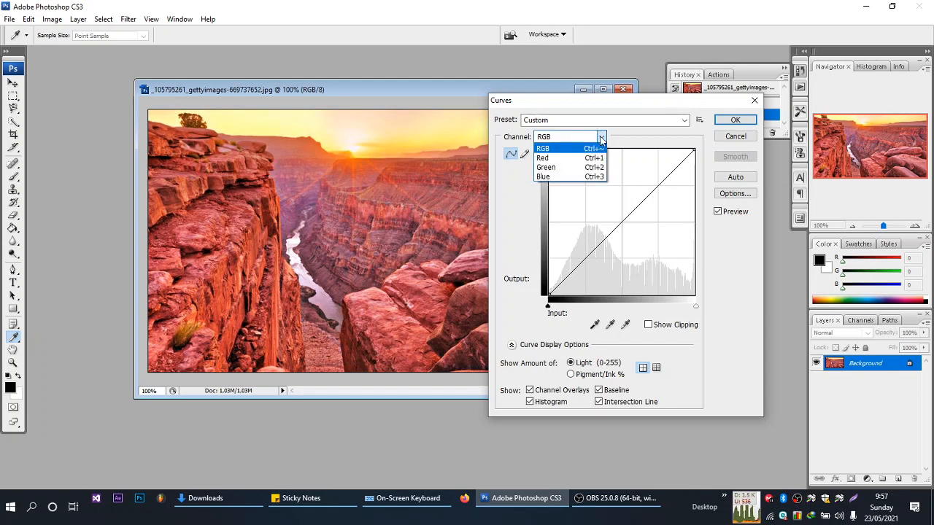
pyautogui.click(547, 159)
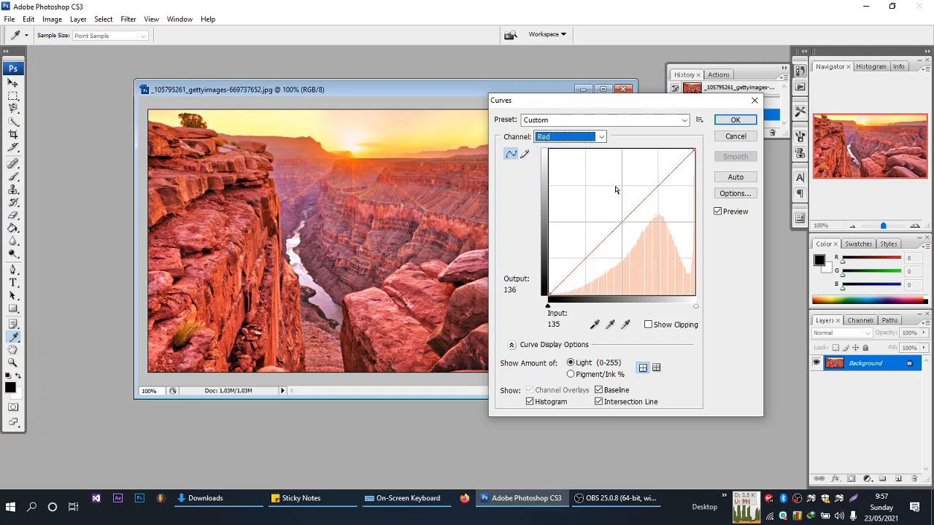
pyautogui.moveTo(566, 102); pyautogui.dragTo(630, 121)
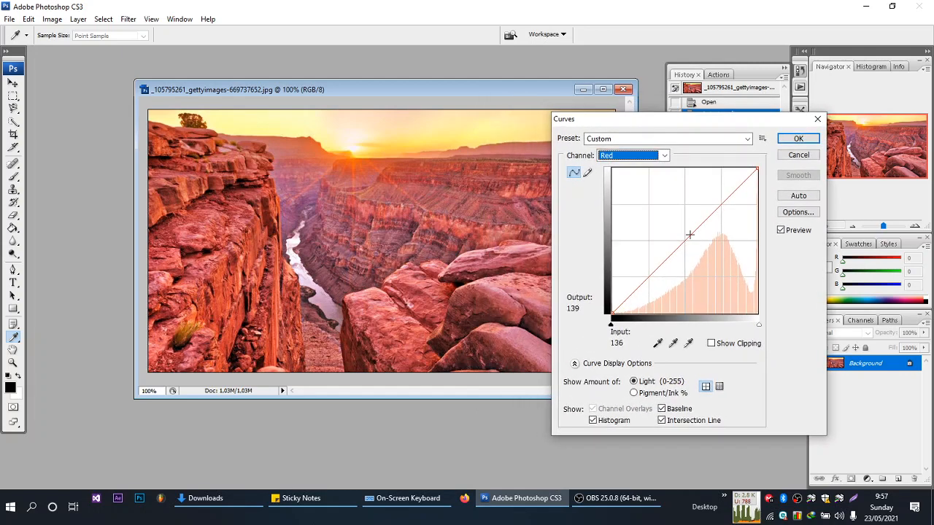
pyautogui.moveTo(689, 234); pyautogui.dragTo(713, 267)
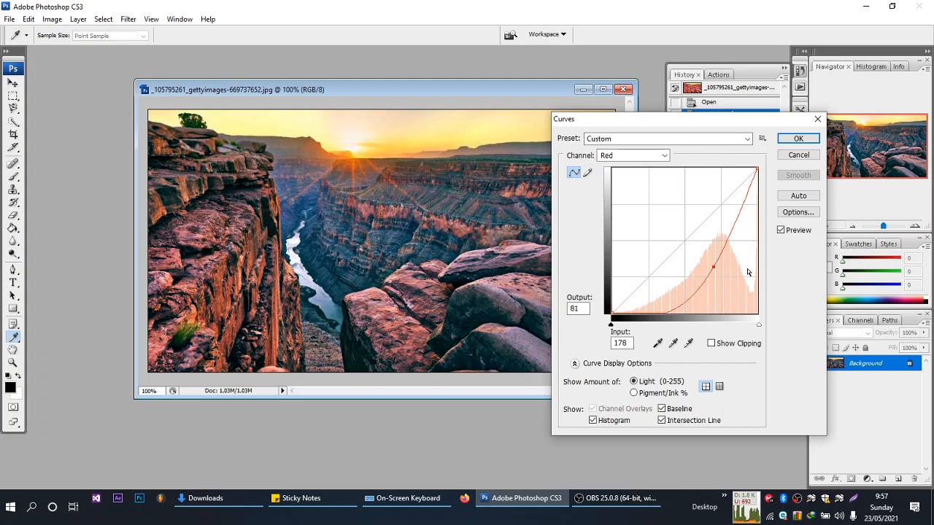
# - Try raising the Red curve's point to input 61, output 192, and toggle undo to compare the change
pyautogui.moveTo(716, 269); pyautogui.dragTo(646, 204)
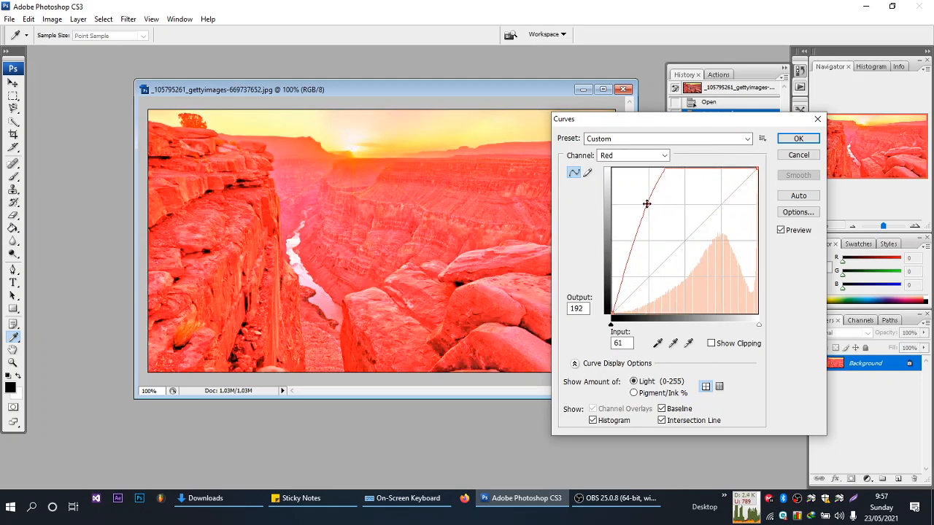
pyautogui.hotkey('ctrl', 'z')
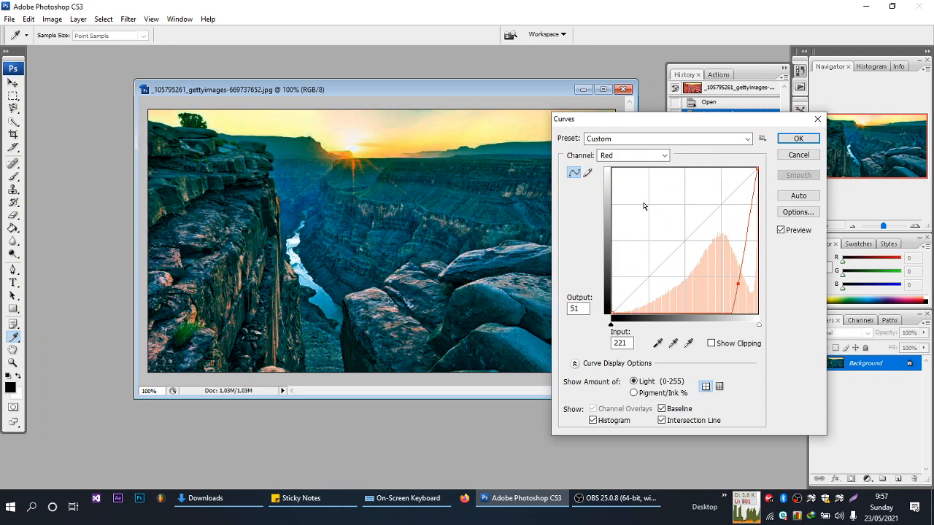
pyautogui.hotkey('ctrl', 'z')
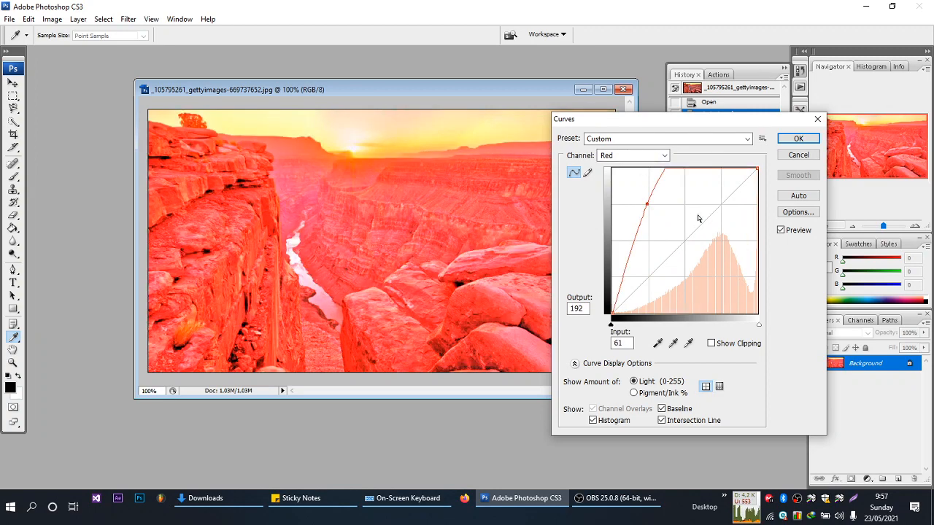
# - Try a gentler Red curve with a second, lower point and the upper point at about input 133, output 164
pyautogui.moveTo(648, 204); pyautogui.dragTo(685, 210)
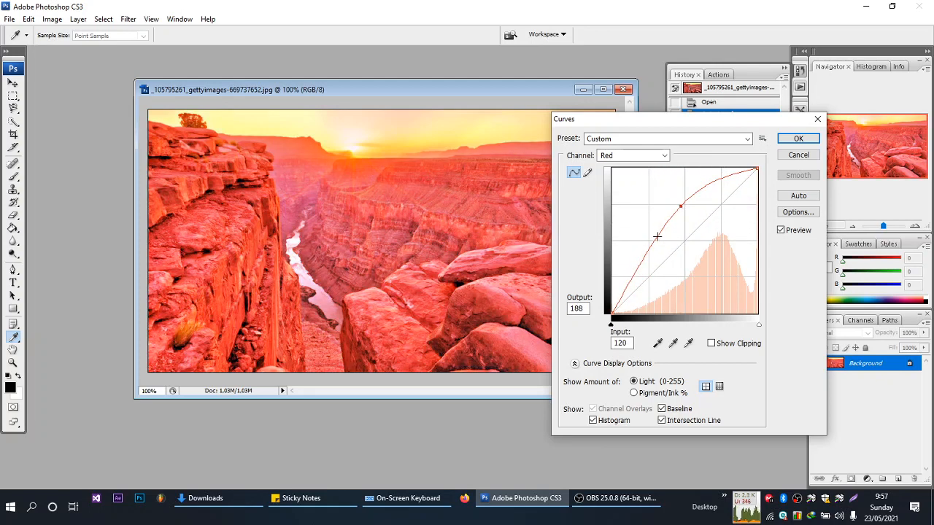
pyautogui.moveTo(650, 245); pyautogui.dragTo(682, 264)
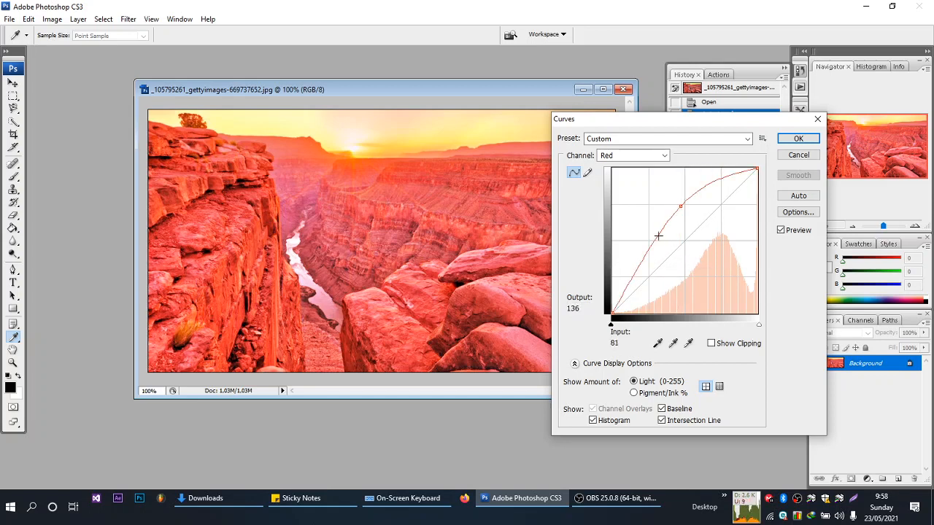
pyautogui.moveTo(657, 235)
pyautogui.mouseDown()
pyautogui.moveTo(677, 243)
pyautogui.moveTo(666, 245)
pyautogui.mouseUp()
pyautogui.moveTo(677, 208); pyautogui.dragTo(688, 216)
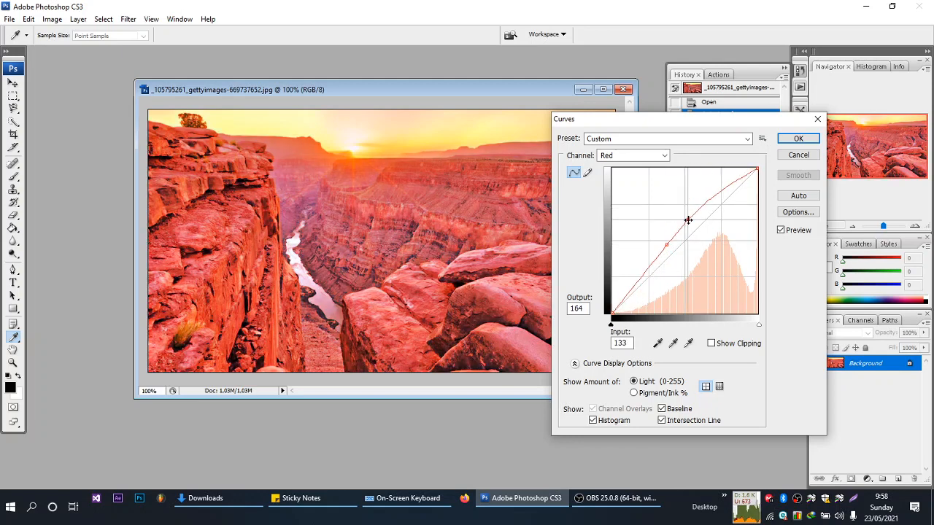
# - Lower the Red curve's lower point to input 112, output 106, and remove both points from the curve
pyautogui.moveTo(667, 246); pyautogui.dragTo(676, 253)
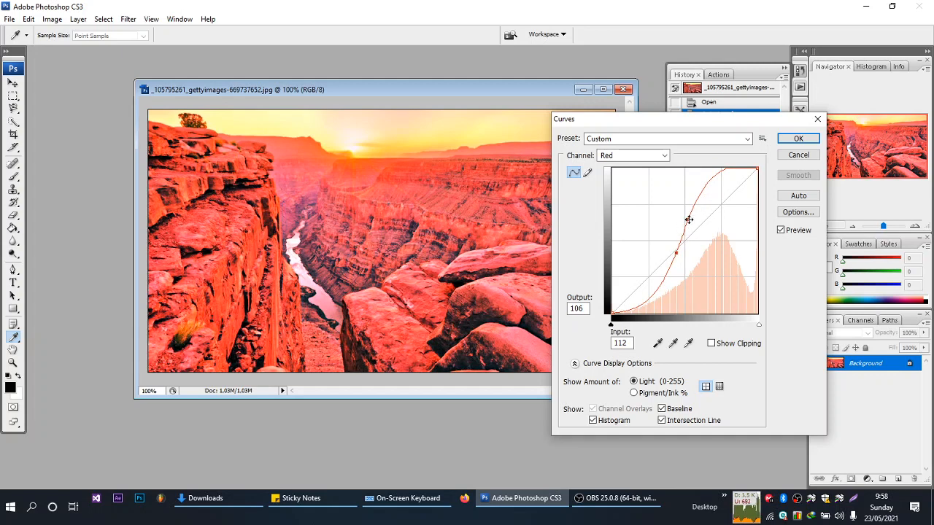
pyautogui.moveTo(688, 218); pyautogui.dragTo(683, 149)
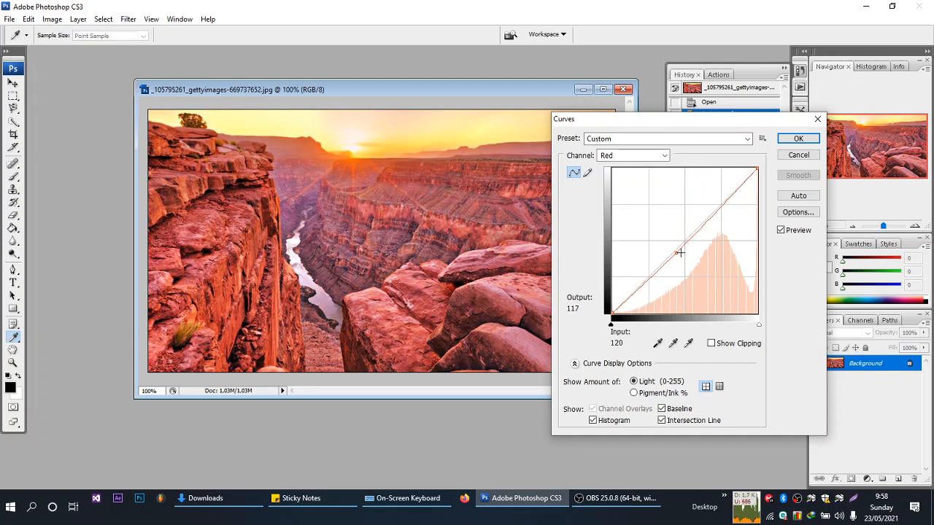
pyautogui.moveTo(675, 252); pyautogui.dragTo(681, 156)
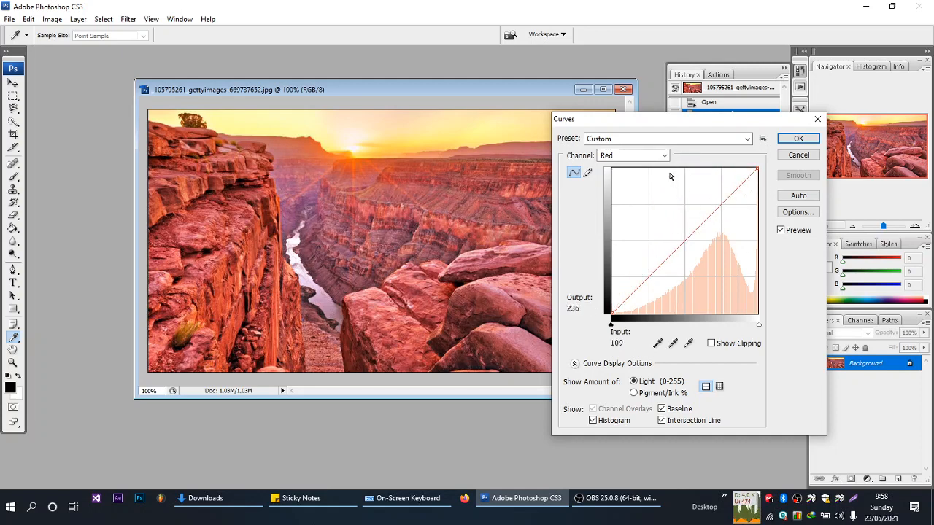
# - Try lowering the Green channel's curve with a point at input 202, output 92, and remove that point
pyautogui.click(663, 156)
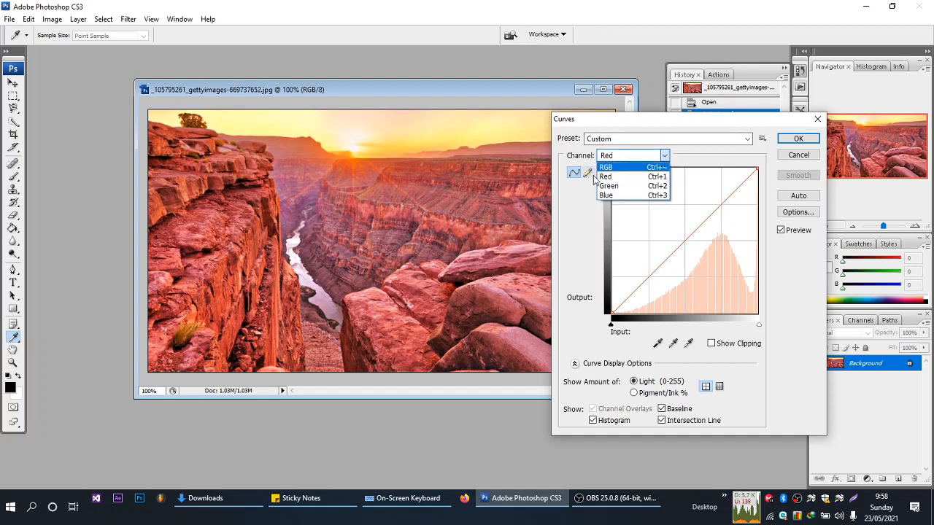
pyautogui.click(605, 186)
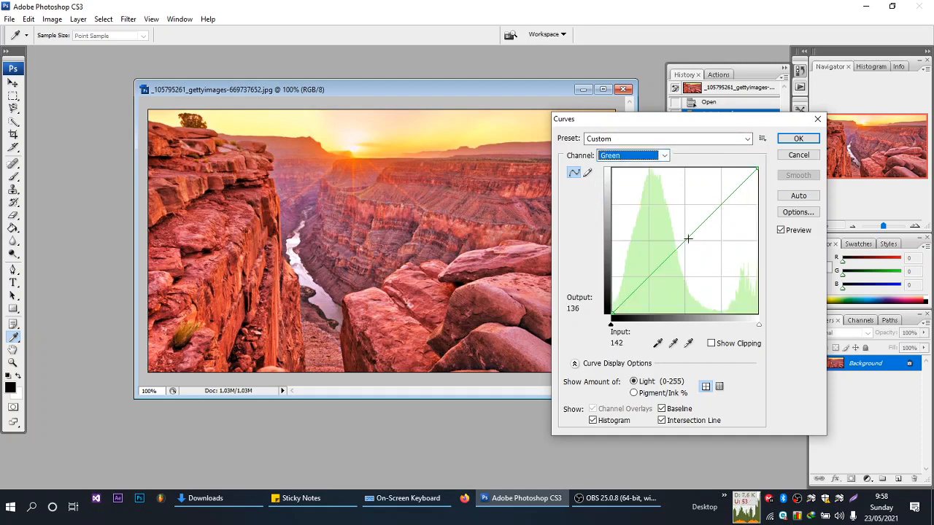
pyautogui.moveTo(688, 239); pyautogui.dragTo(728, 260)
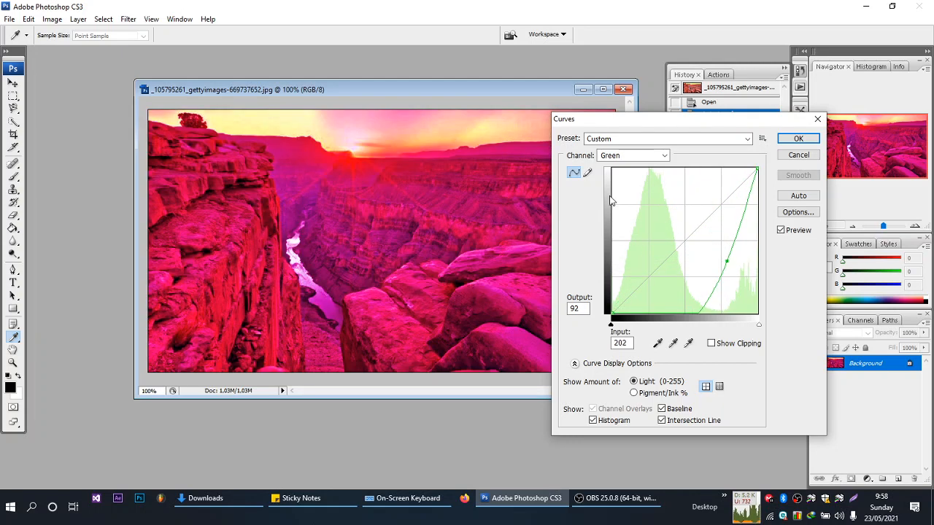
pyautogui.moveTo(726, 260); pyautogui.dragTo(667, 157)
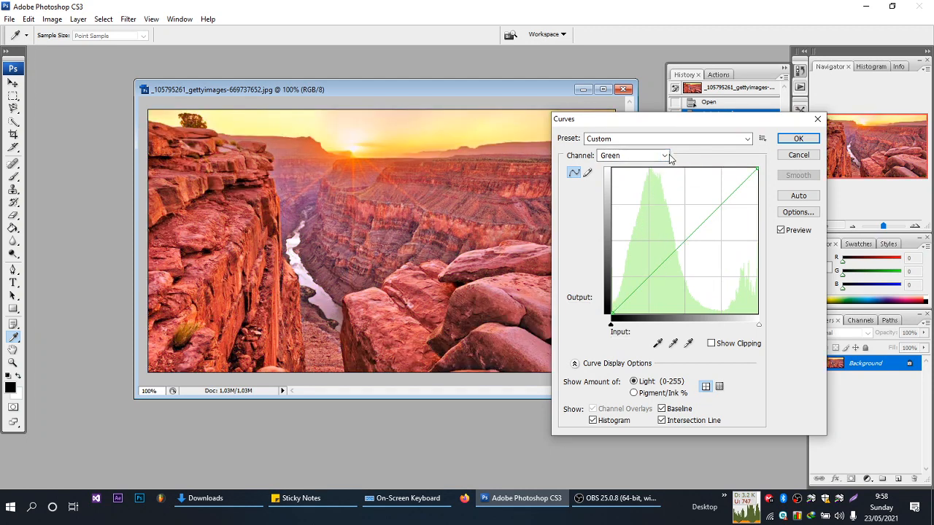
# - Try raising the Blue channel's curve from just above its midpoint, and discard the Curves adjustment
pyautogui.click(667, 155)
pyautogui.click(660, 195)
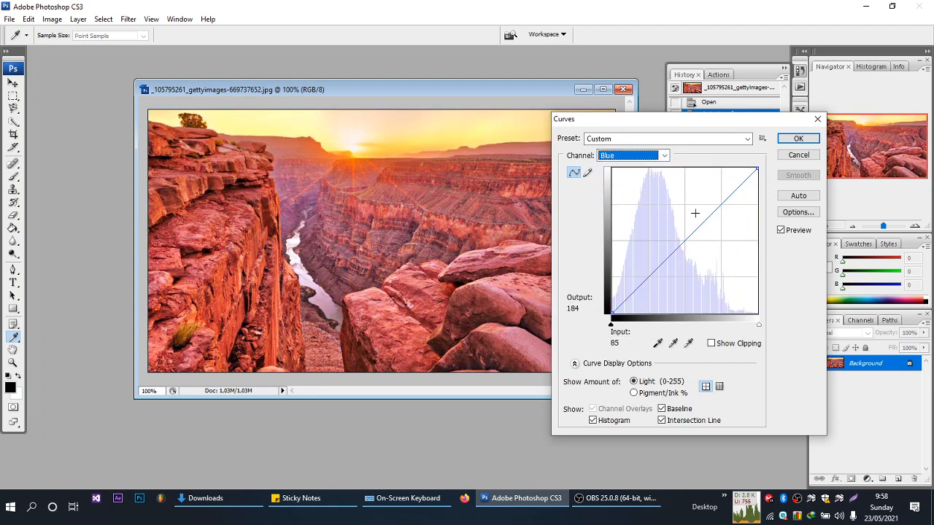
pyautogui.moveTo(698, 223); pyautogui.dragTo(691, 155)
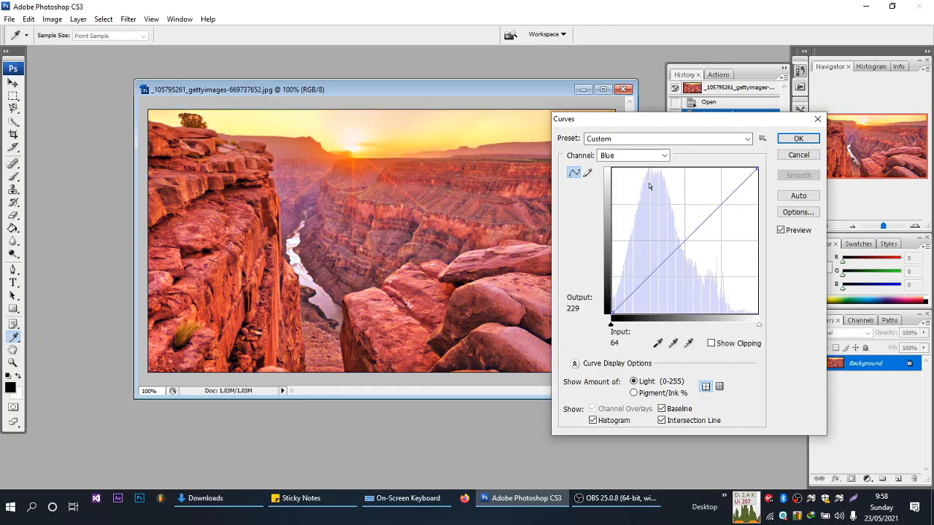
pyautogui.click(798, 156)
pyautogui.press('v')
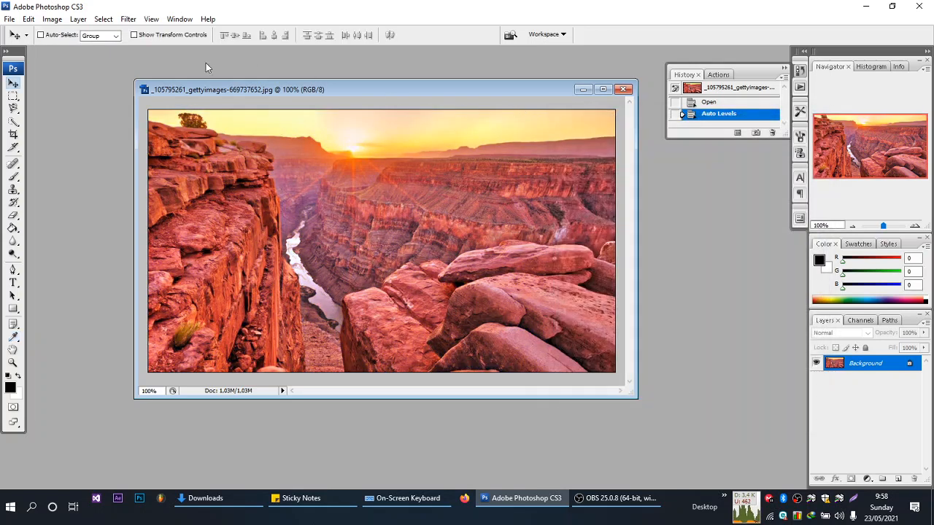
# - Try a Color Balance adjustment on the midtones with color levels -1, -3 and +100, and discard it
pyautogui.click(57, 21)
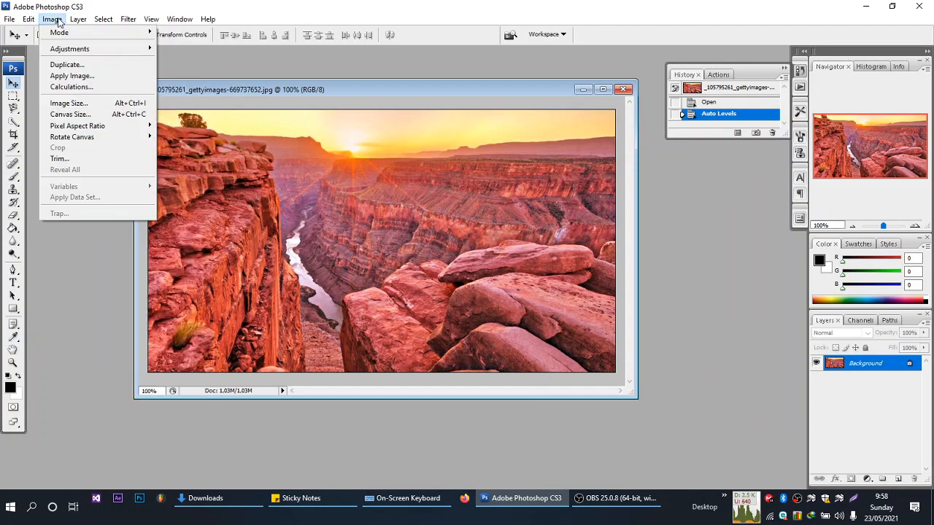
pyautogui.moveTo(93, 52)
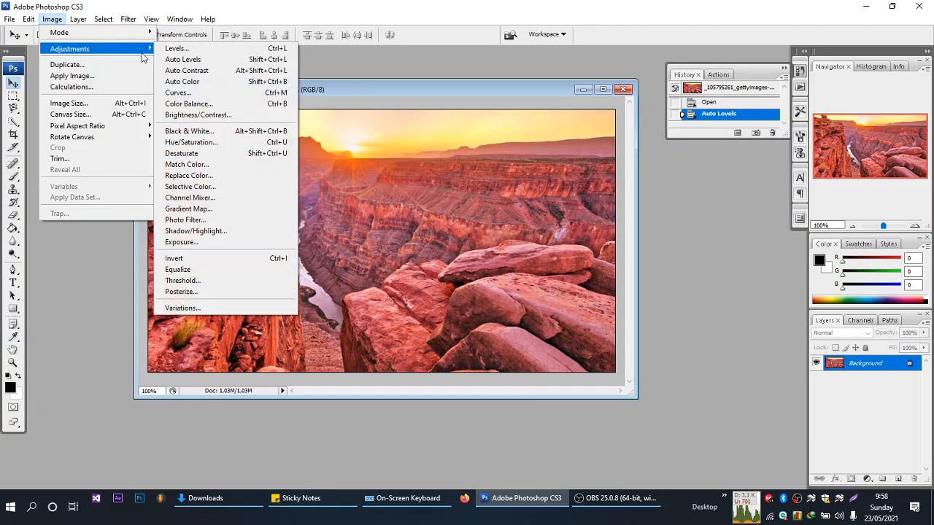
pyautogui.click(168, 107)
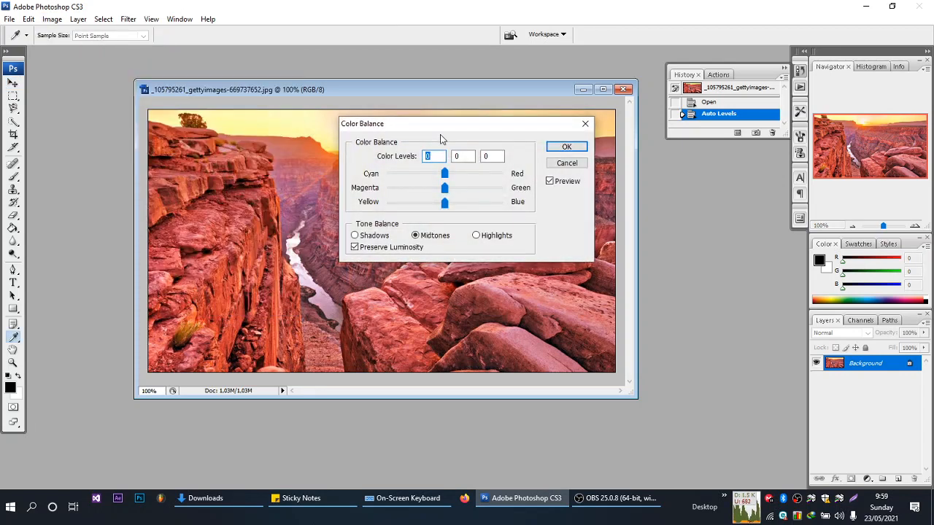
pyautogui.moveTo(451, 120); pyautogui.dragTo(583, 208)
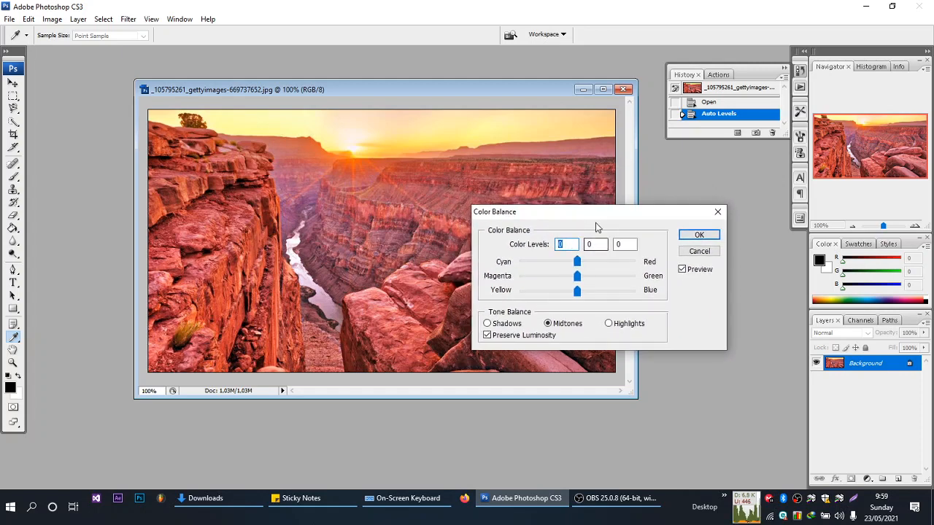
pyautogui.moveTo(598, 217); pyautogui.dragTo(622, 214)
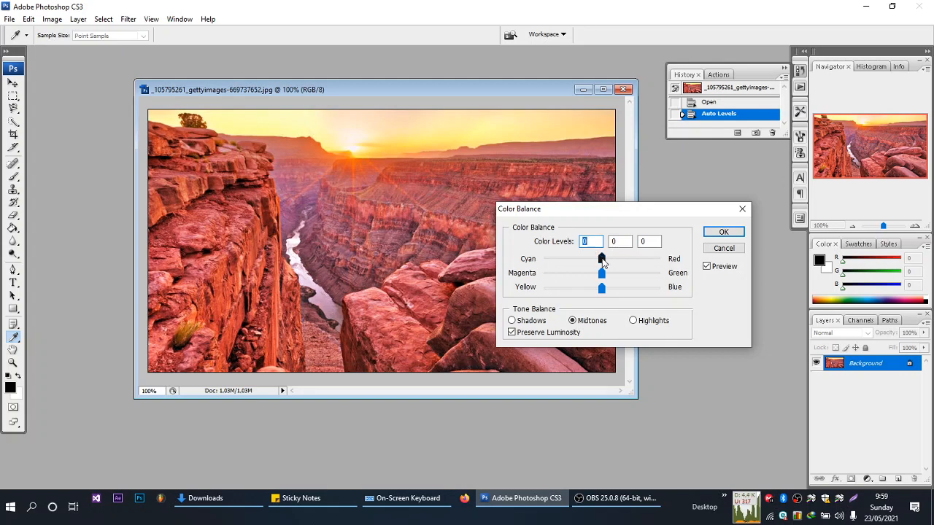
pyautogui.moveTo(602, 261); pyautogui.dragTo(664, 293)
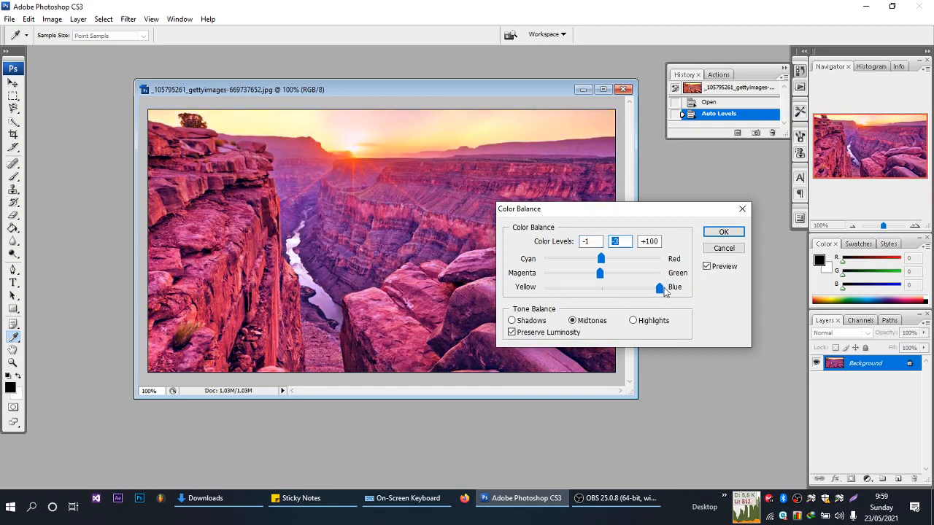
pyautogui.click(723, 248)
pyautogui.press('v')
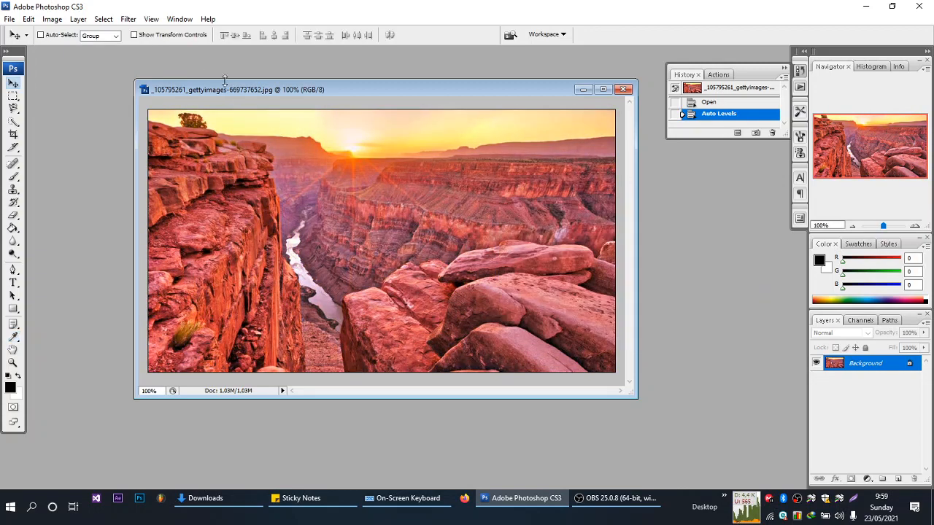
# - Try Brightness/Contrast with brightness +2 and contrast at -50 and at +100, and discard the adjustment
pyautogui.click(78, 20)
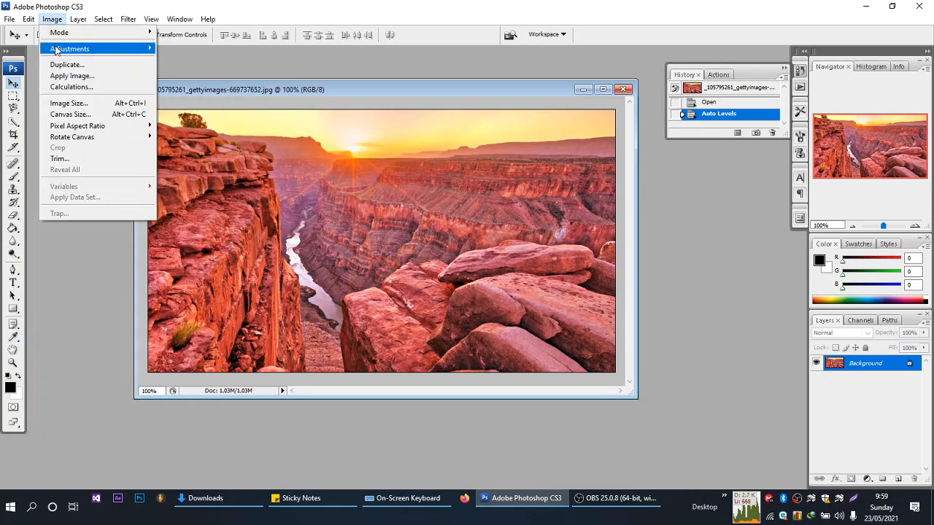
pyautogui.moveTo(56, 49)
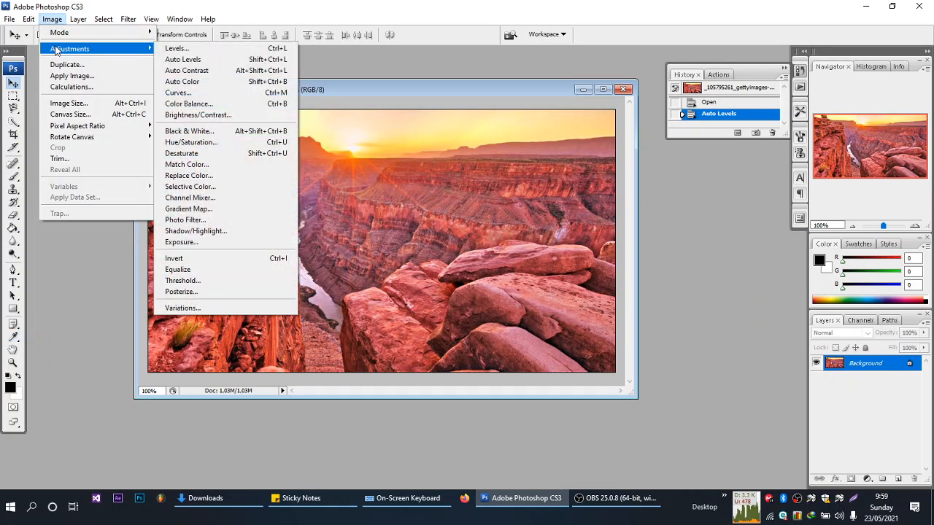
pyautogui.click(197, 115)
pyautogui.moveTo(471, 150); pyautogui.dragTo(550, 265)
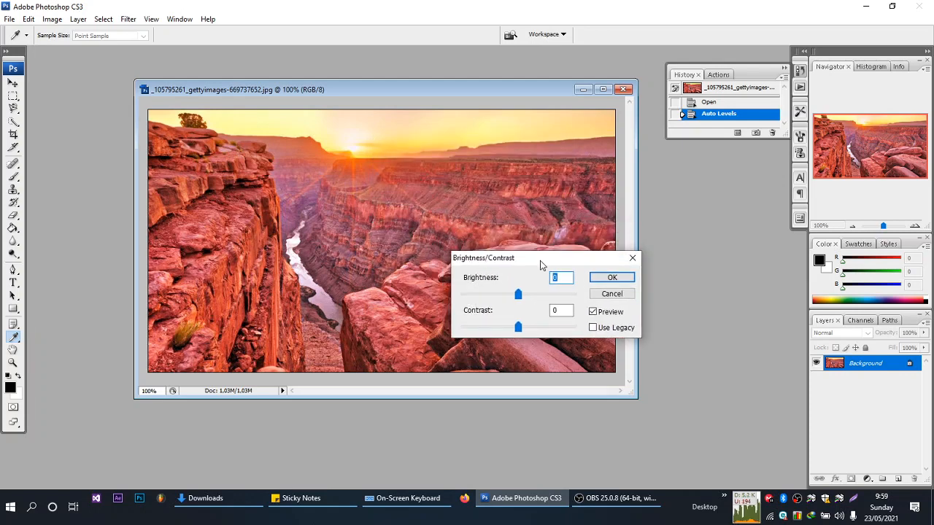
pyautogui.moveTo(519, 301)
pyautogui.mouseDown()
pyautogui.moveTo(576, 302)
pyautogui.moveTo(483, 300)
pyautogui.moveTo(519, 295)
pyautogui.mouseUp()
pyautogui.moveTo(522, 335); pyautogui.dragTo(483, 326)
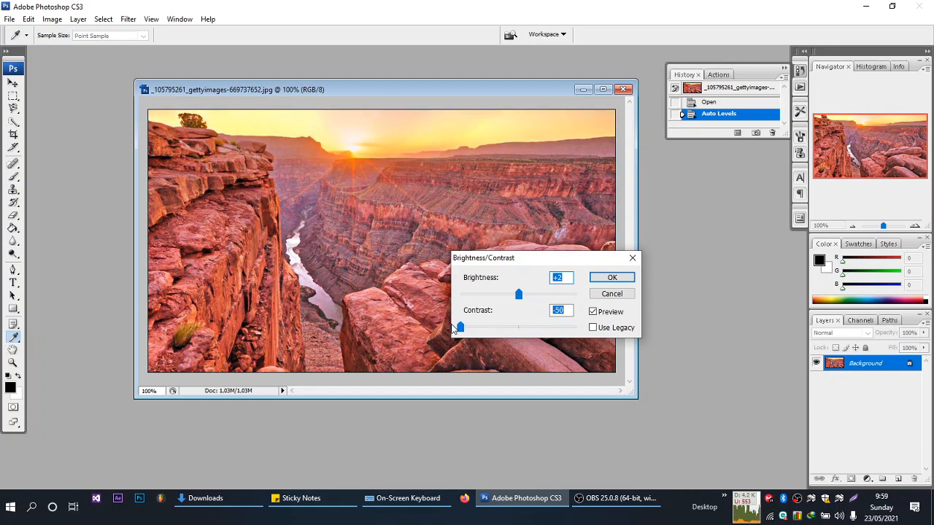
pyautogui.moveTo(453, 330); pyautogui.dragTo(568, 329)
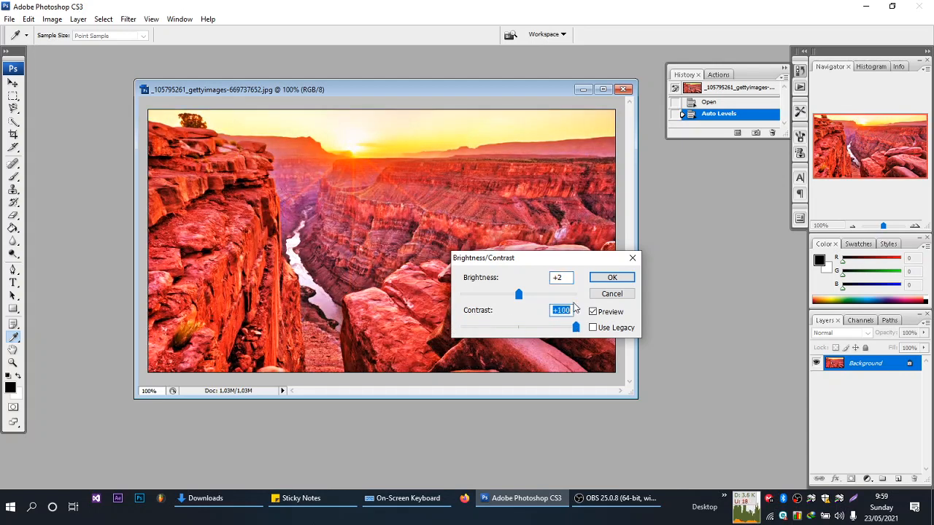
pyautogui.click(612, 294)
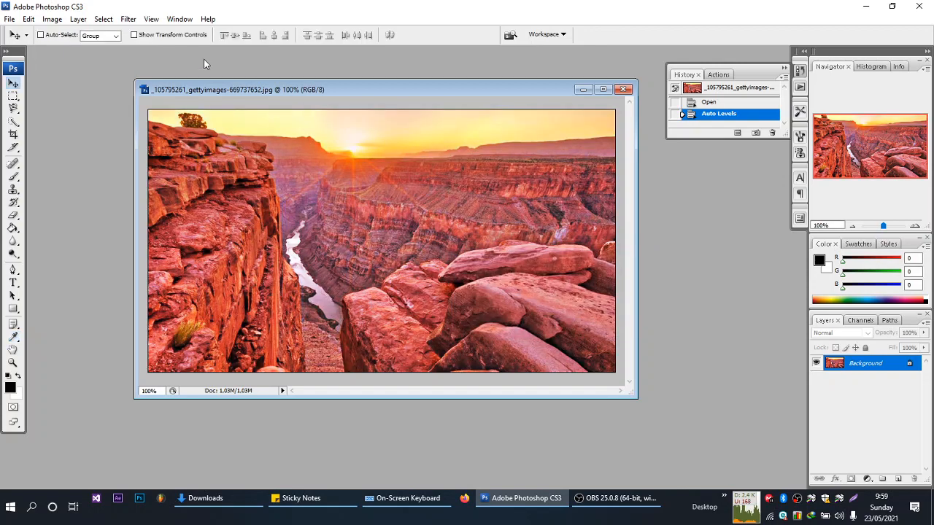
# - Try a Black & White conversion with Reds at -116% and Yellows at 196%, and discard it
pyautogui.click(52, 20)
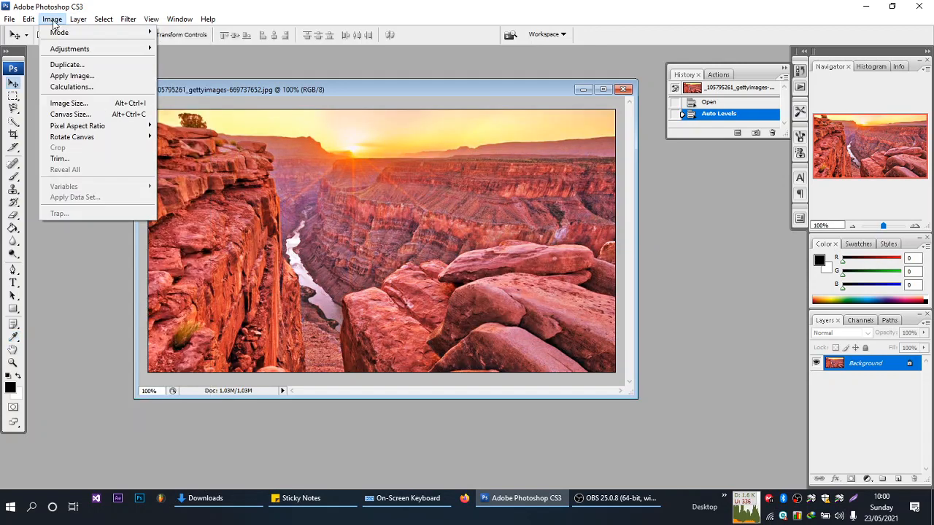
pyautogui.moveTo(58, 49)
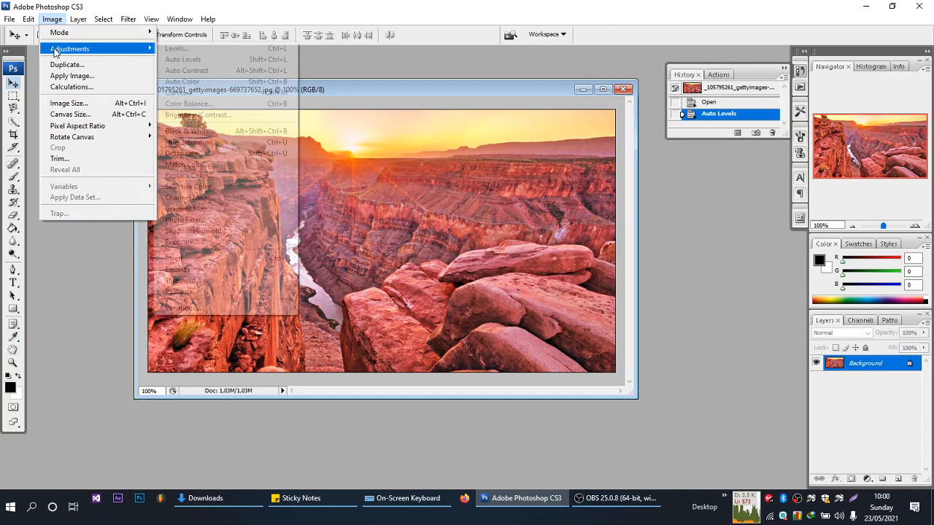
pyautogui.click(189, 131)
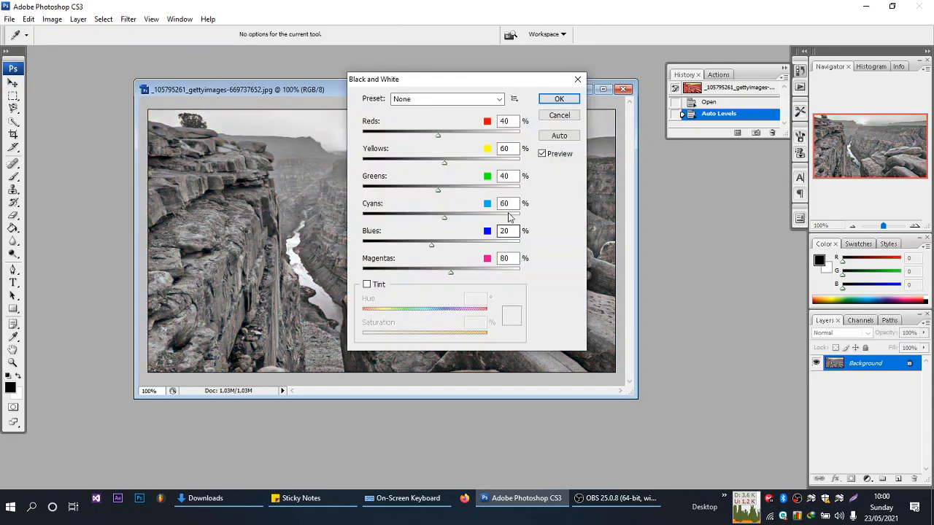
pyautogui.moveTo(479, 78); pyautogui.dragTo(590, 117)
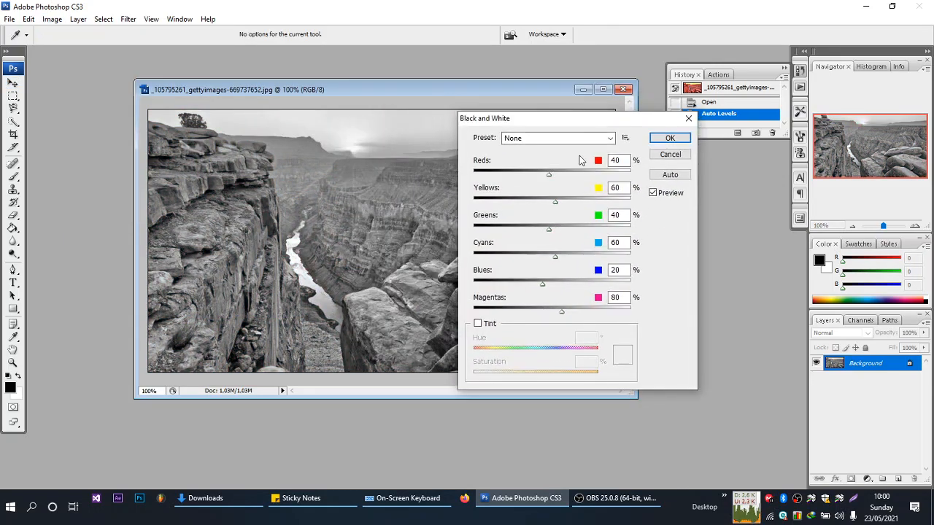
pyautogui.moveTo(550, 175); pyautogui.dragTo(500, 175)
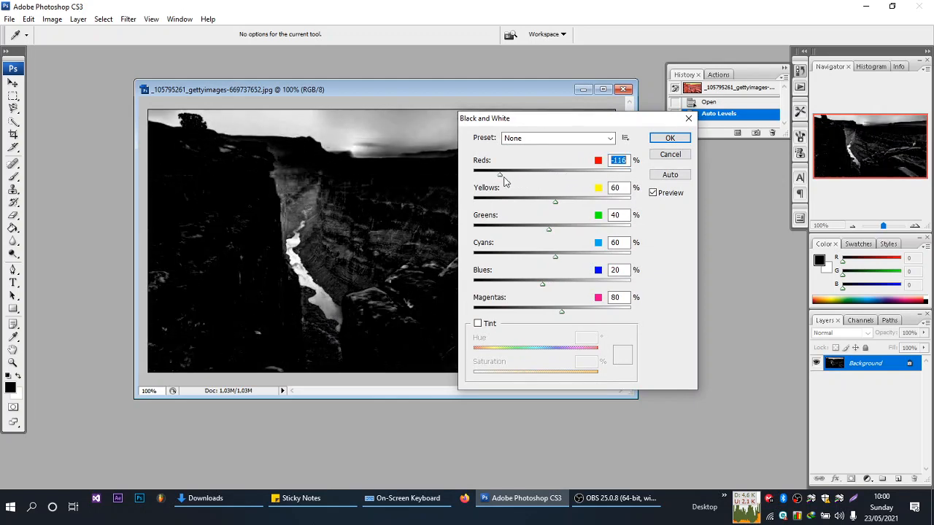
pyautogui.moveTo(553, 205); pyautogui.dragTo(597, 206)
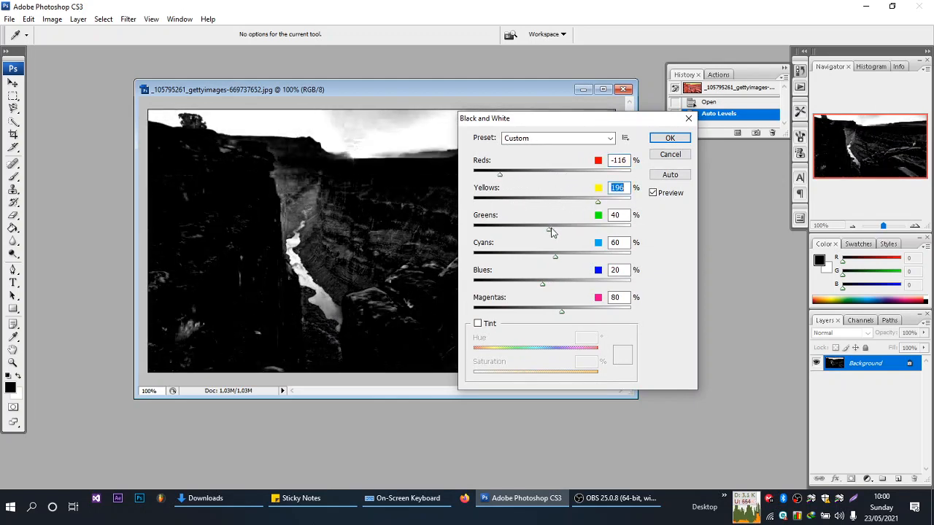
pyautogui.click(670, 154)
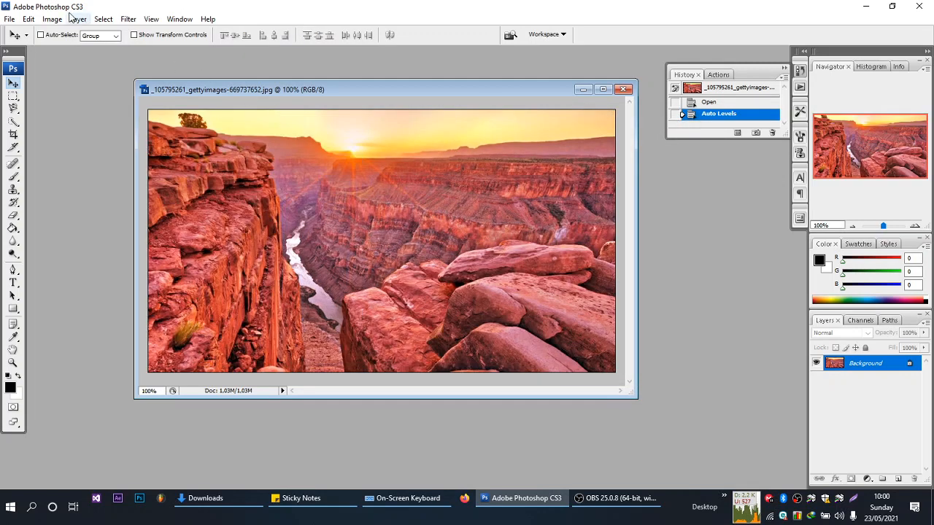
# - Try a Hue/Saturation adjustment with the hue at +45 and back at 0, vary the saturation, and discard the adjustment
pyautogui.click(52, 19)
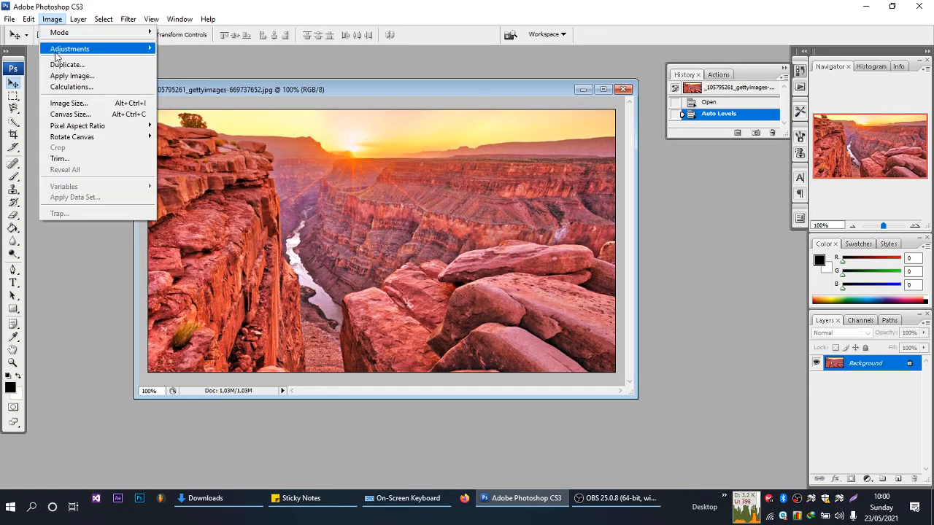
pyautogui.moveTo(55, 54)
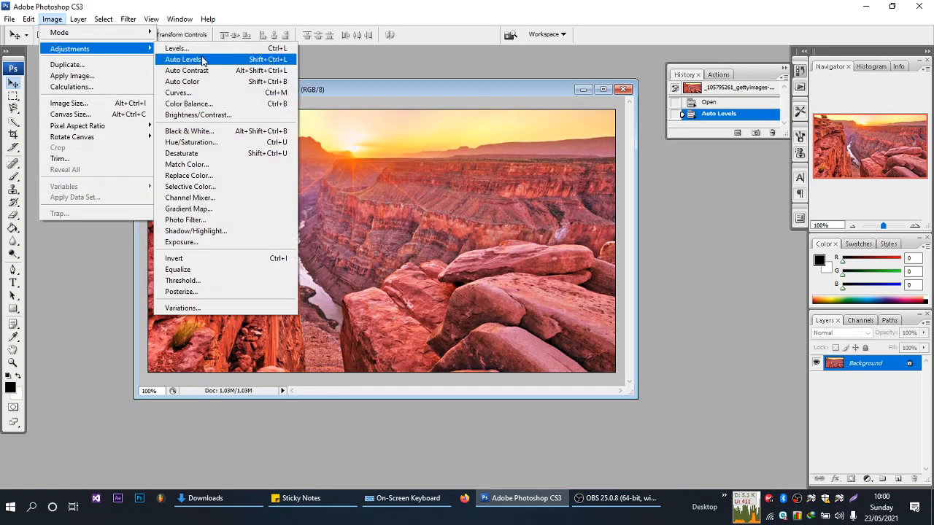
pyautogui.click(196, 143)
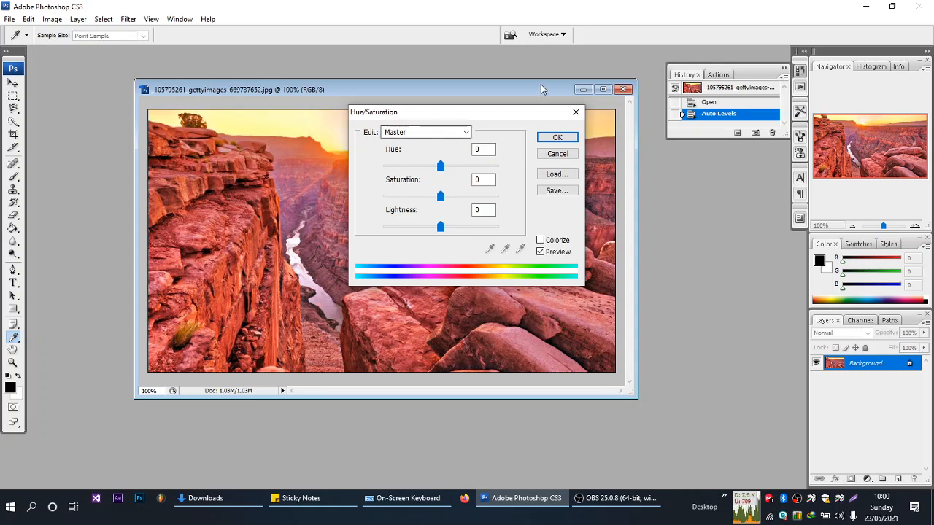
pyautogui.moveTo(514, 111); pyautogui.dragTo(598, 200)
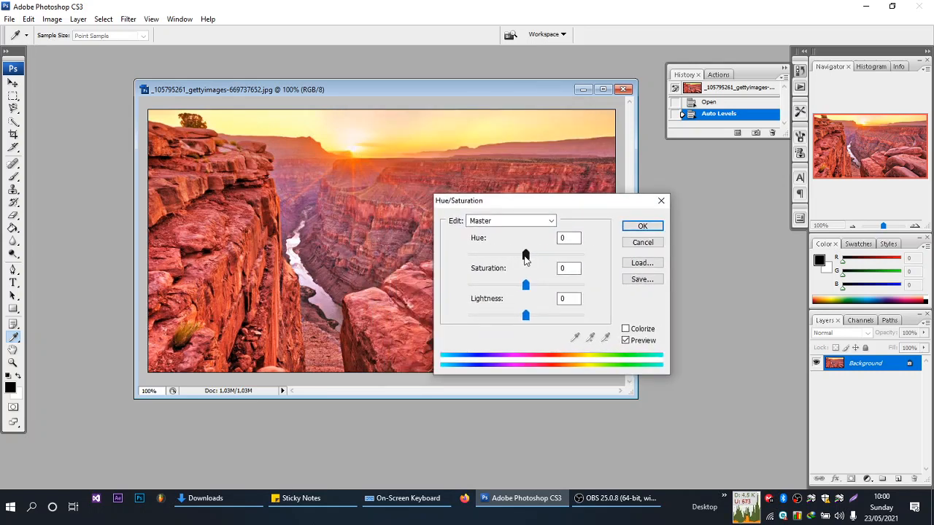
pyautogui.moveTo(544, 202); pyautogui.dragTo(661, 199)
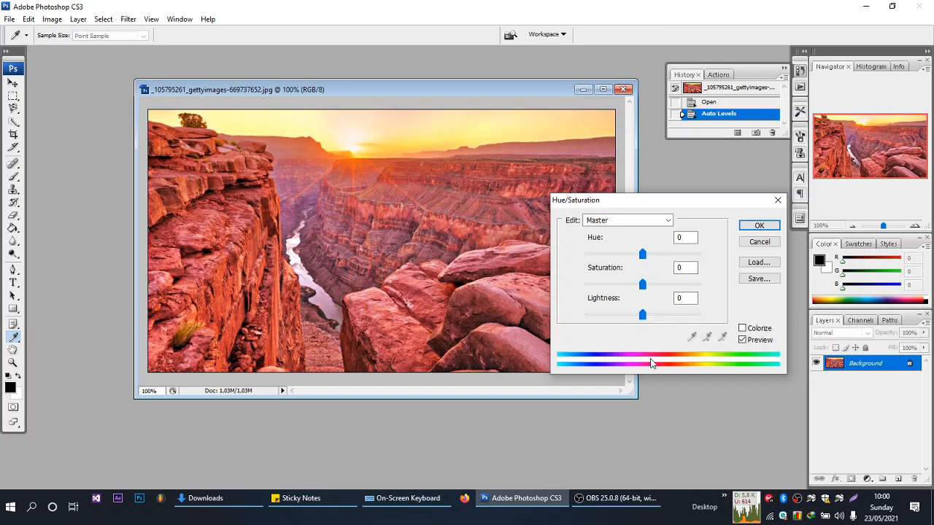
pyautogui.moveTo(642, 254)
pyautogui.mouseDown()
pyautogui.moveTo(659, 254)
pyautogui.moveTo(636, 256)
pyautogui.moveTo(637, 270)
pyautogui.moveTo(653, 270)
pyautogui.moveTo(645, 270)
pyautogui.mouseUp()
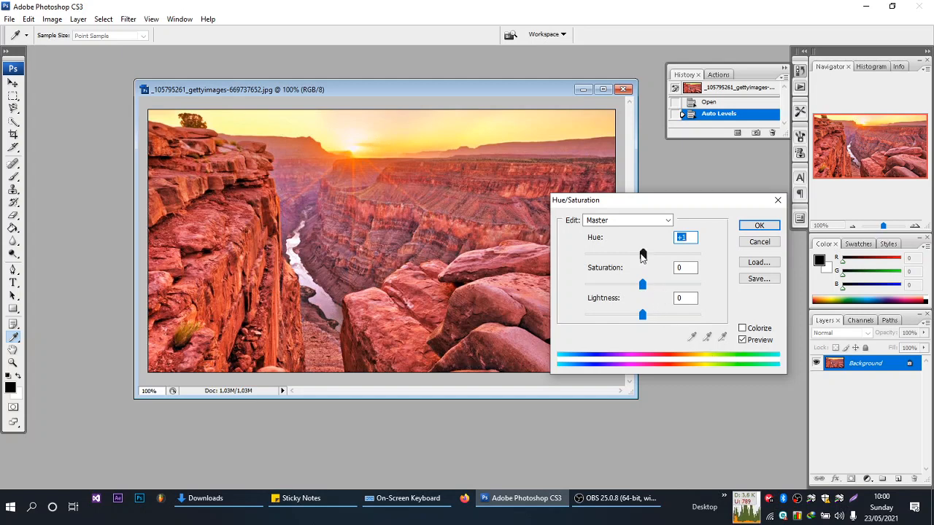
pyautogui.moveTo(642, 255); pyautogui.dragTo(669, 261)
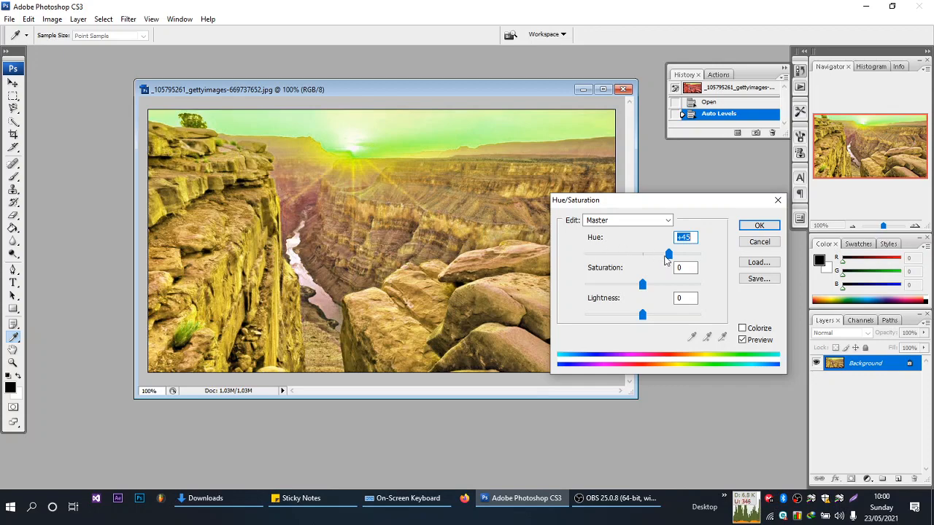
pyautogui.moveTo(666, 261)
pyautogui.mouseDown()
pyautogui.moveTo(566, 256)
pyautogui.moveTo(651, 254)
pyautogui.mouseUp()
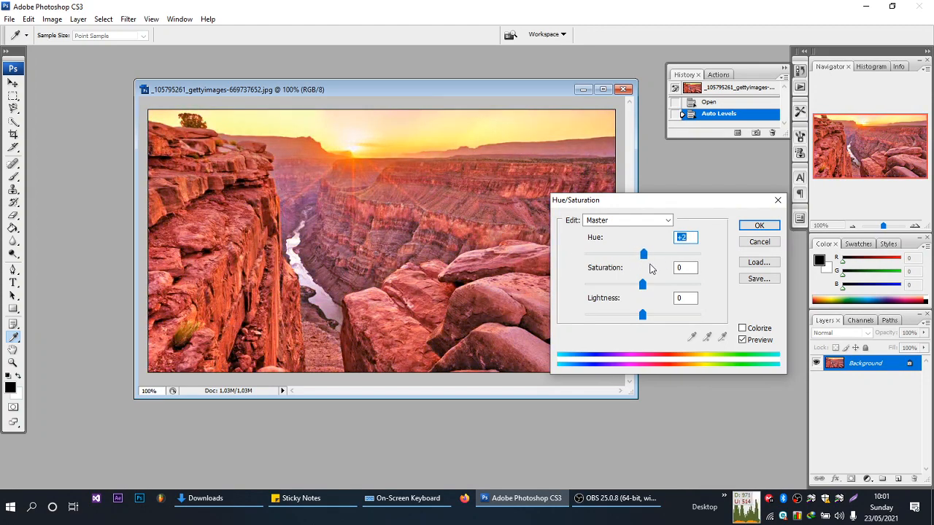
pyautogui.write('0')
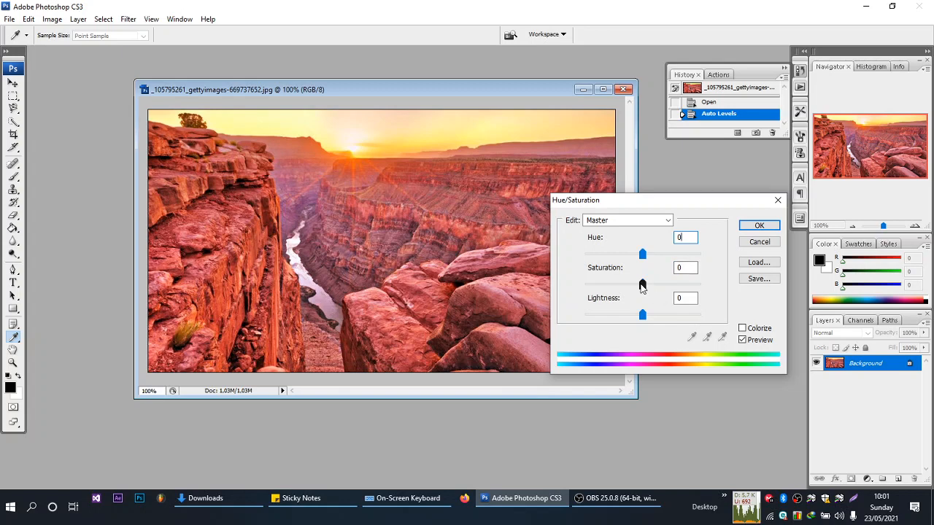
pyautogui.moveTo(642, 285); pyautogui.dragTo(650, 319)
pyautogui.write('0')
pyautogui.click(759, 241)
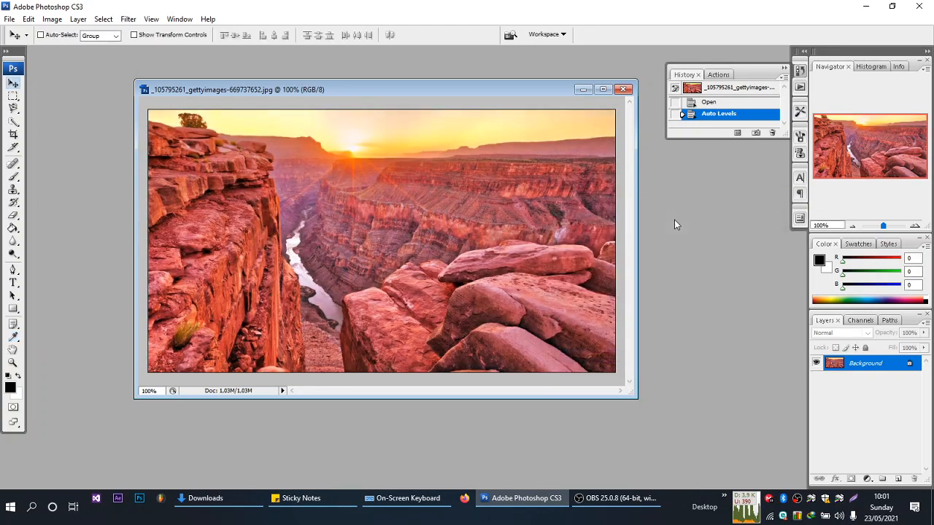
# - Try a Shadows/Highlights adjustment on the canyon photo with shadow amounts of 0%, 100% and 51%
pyautogui.click(52, 19)
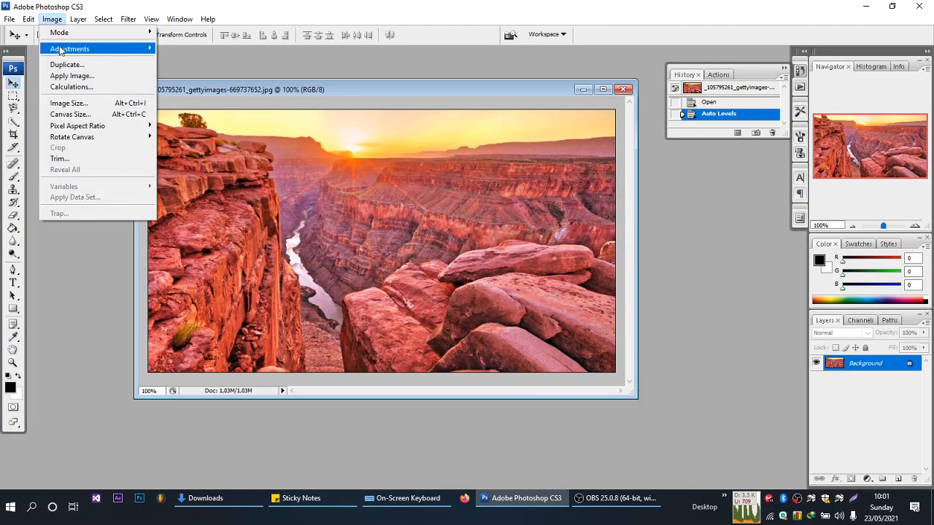
pyautogui.moveTo(61, 49)
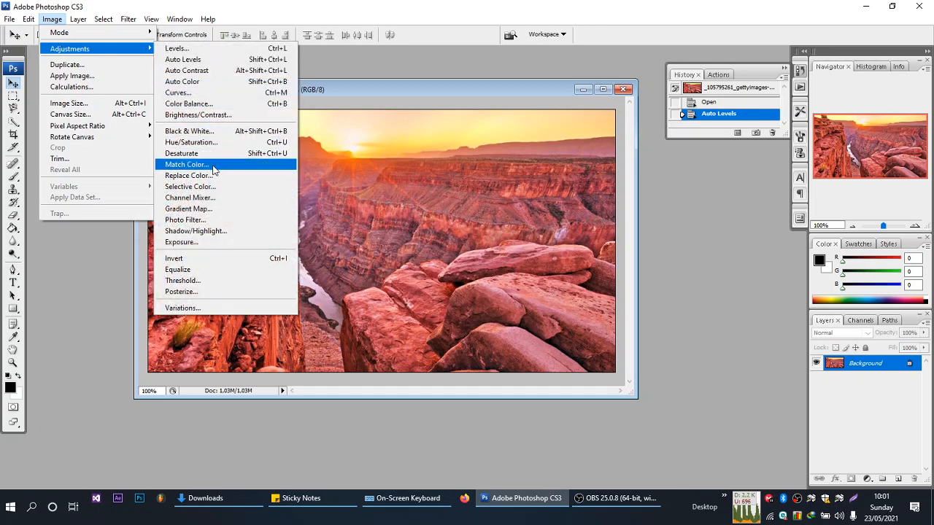
pyautogui.click(196, 231)
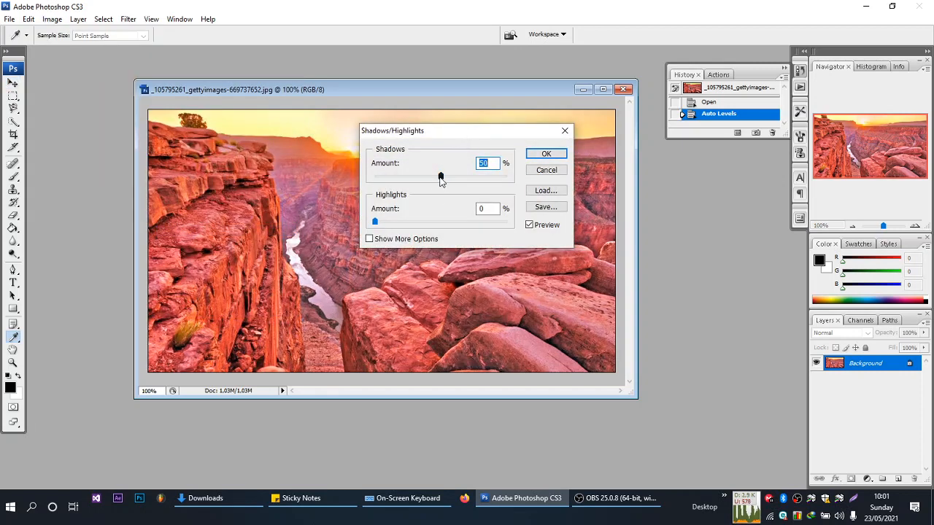
pyautogui.moveTo(441, 179); pyautogui.dragTo(501, 180)
pyautogui.moveTo(484, 132); pyautogui.dragTo(663, 206)
pyautogui.moveTo(680, 251); pyautogui.dragTo(473, 339)
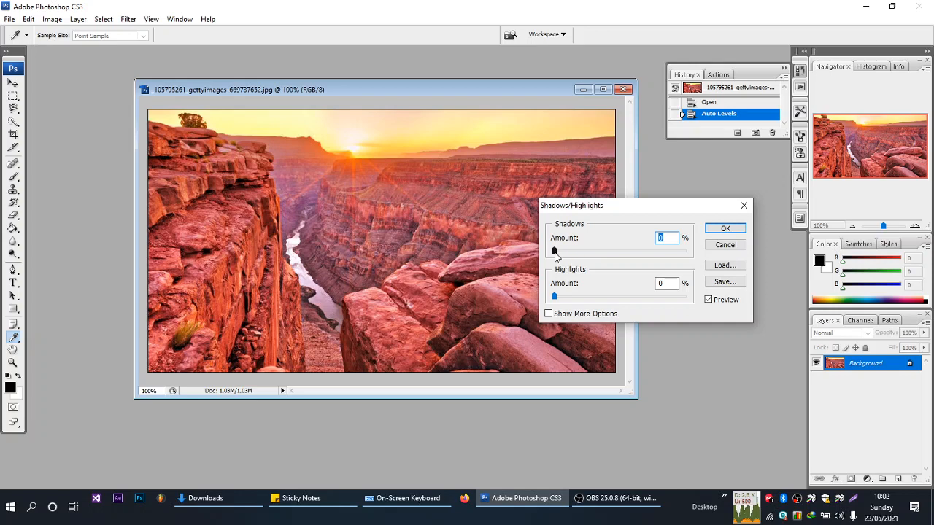
pyautogui.moveTo(553, 251)
pyautogui.mouseDown()
pyautogui.moveTo(590, 252)
pyautogui.moveTo(542, 255)
pyautogui.mouseUp()
pyautogui.moveTo(554, 251); pyautogui.dragTo(690, 254)
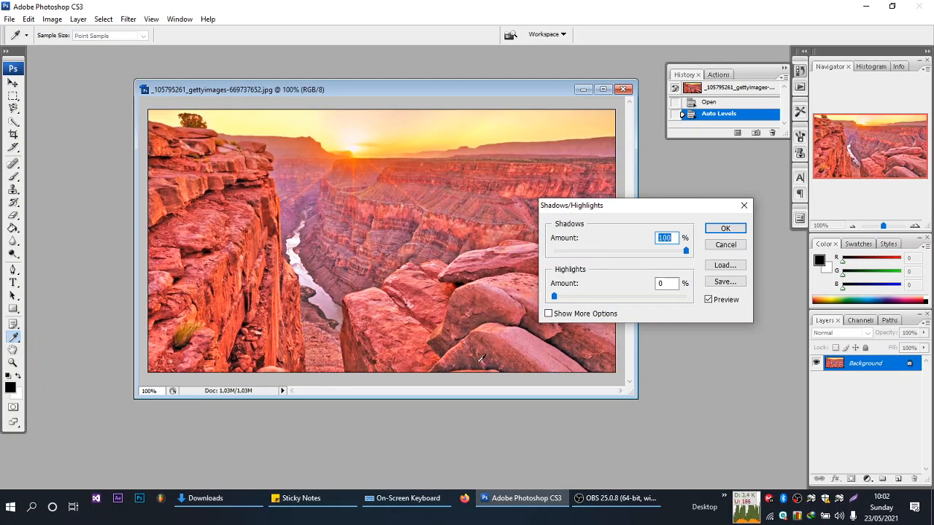
pyautogui.moveTo(686, 254); pyautogui.dragTo(623, 261)
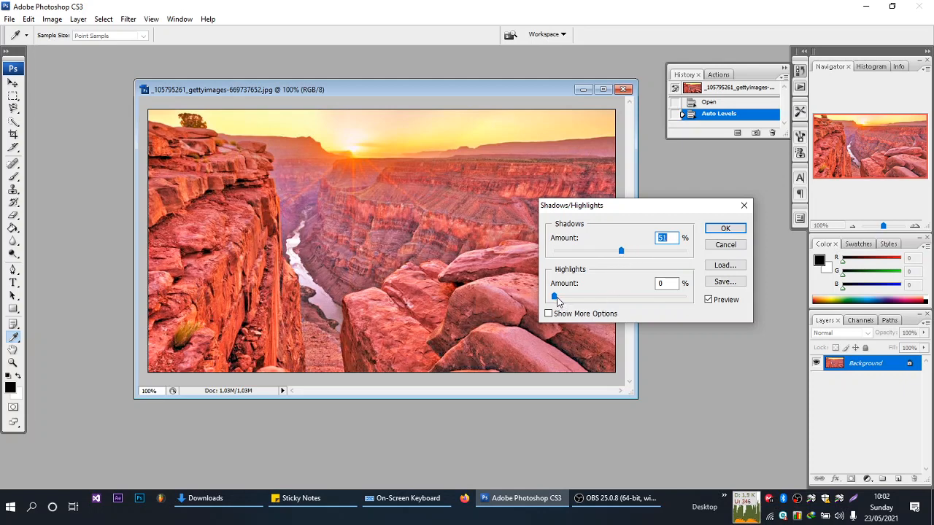
# - Try highlight amounts of 100% and 0%, and discard the Shadows/Highlights adjustment
pyautogui.moveTo(557, 301); pyautogui.dragTo(688, 302)
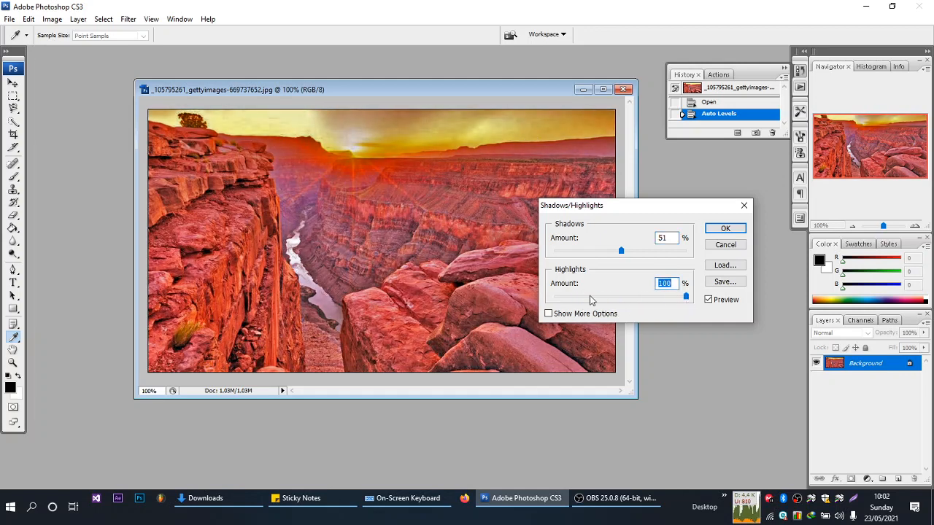
pyautogui.moveTo(688, 293); pyautogui.dragTo(520, 300)
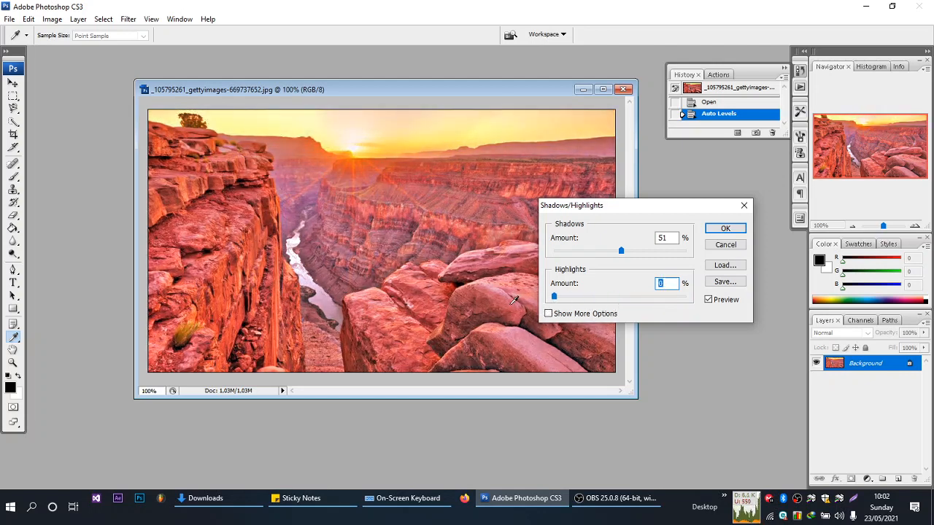
pyautogui.click(743, 244)
pyautogui.press('v')
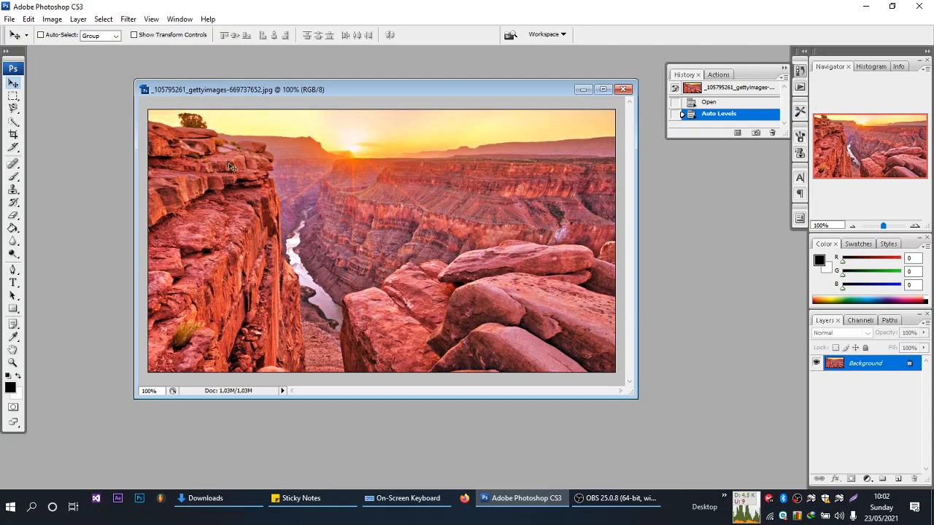
# - Open wp2281341-eunha-wallpapers.jpg from Downloads and move its window so the canyon photo stays partly visible behind it
pyautogui.click(9, 19)
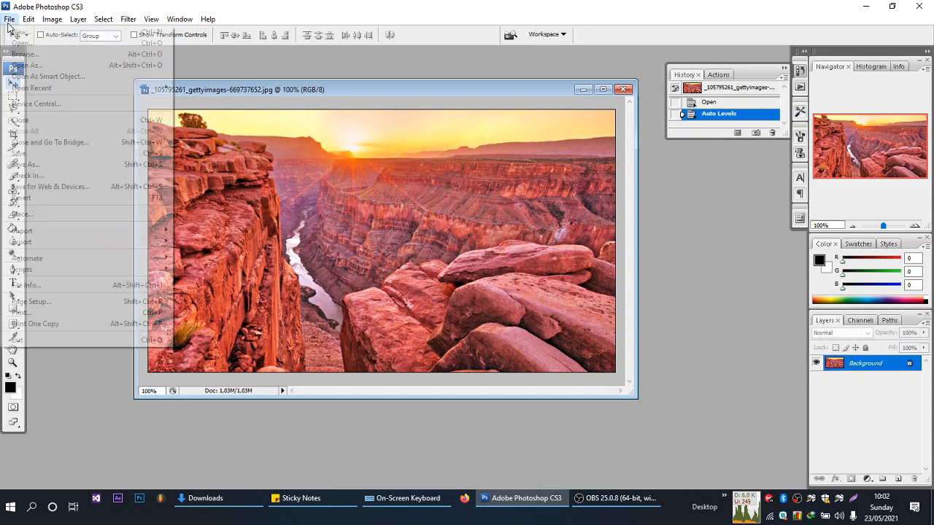
pyautogui.click(16, 43)
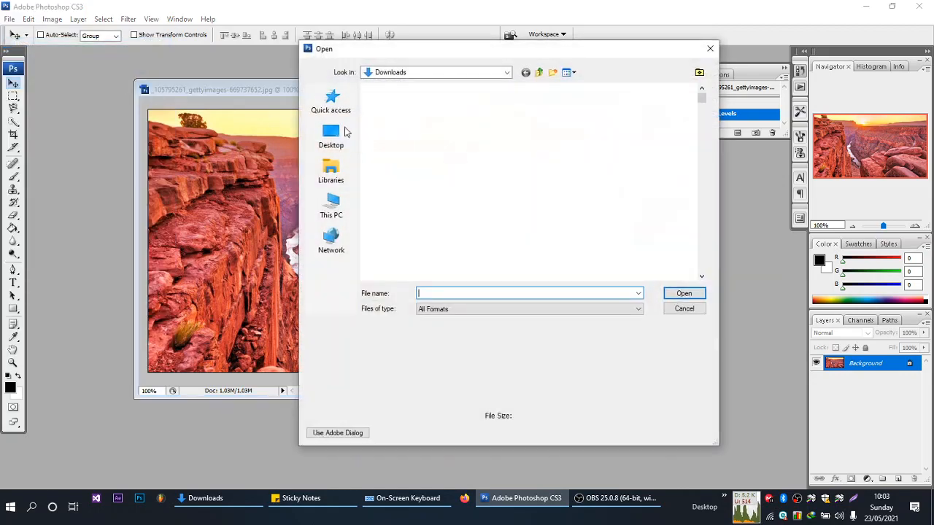
pyautogui.doubleClick(393, 148)
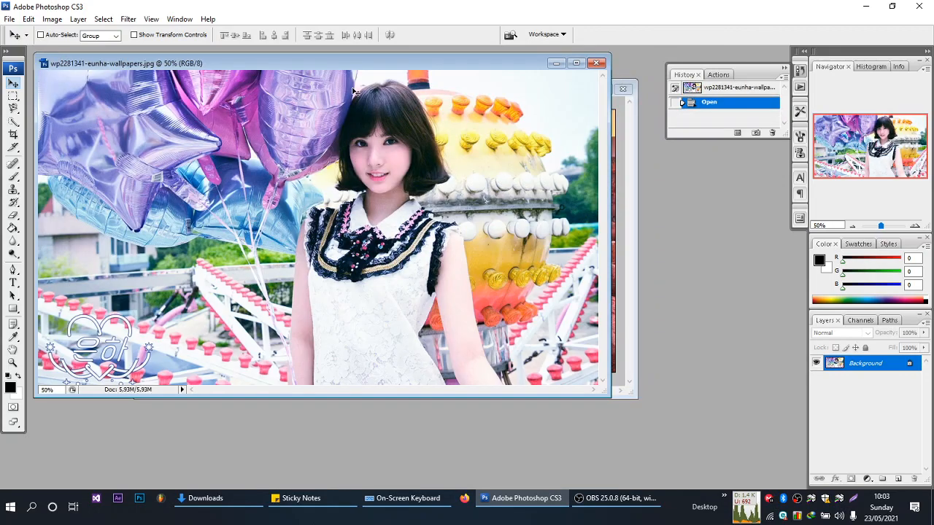
pyautogui.moveTo(263, 63); pyautogui.dragTo(392, 143)
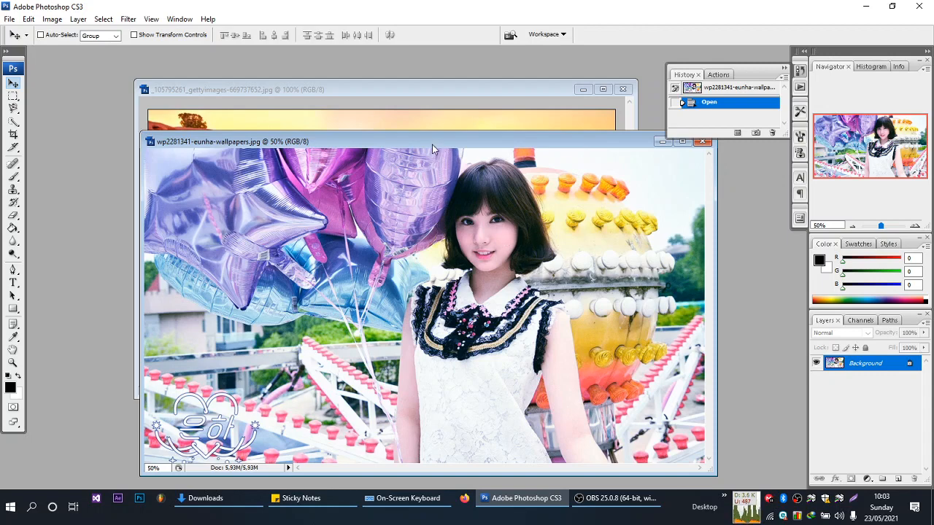
pyautogui.moveTo(432, 145); pyautogui.dragTo(189, 147)
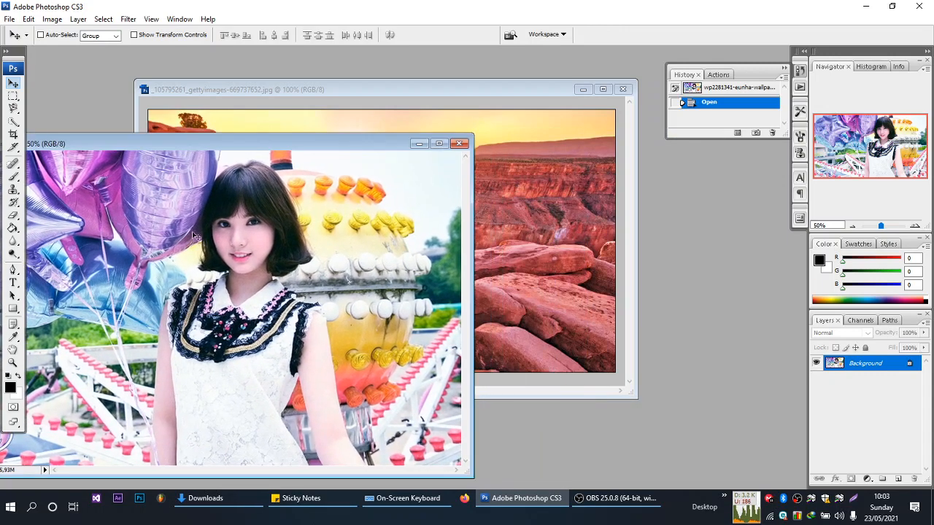
pyautogui.moveTo(310, 144); pyautogui.dragTo(193, 122)
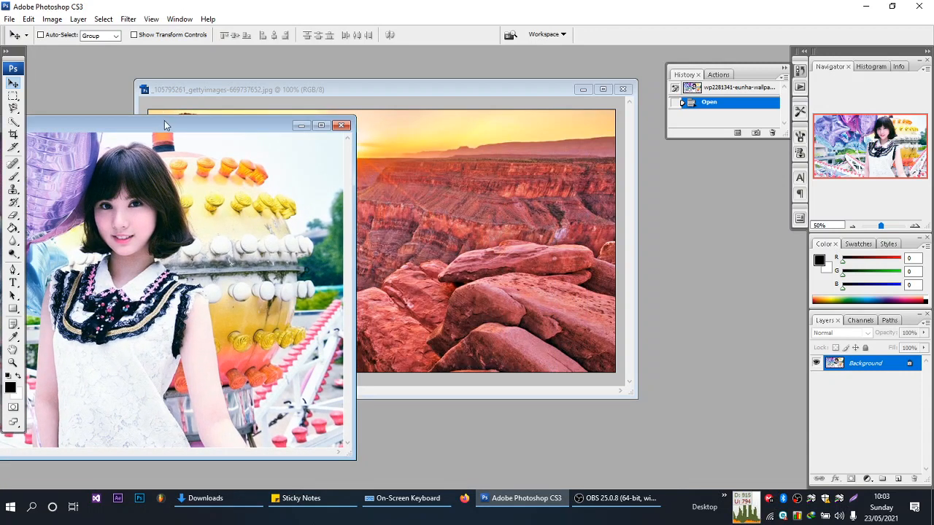
pyautogui.hotkey('ctrl', '+')
pyautogui.moveTo(294, 126); pyautogui.dragTo(337, 125)
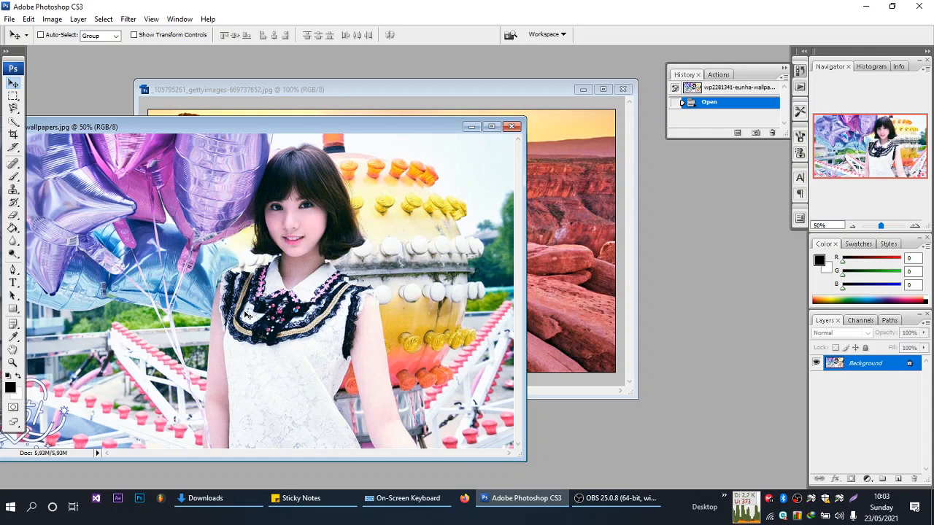
# - Select the woman's hair, face, dress and both arms with the Quick Selection tool
pyautogui.click(14, 122)
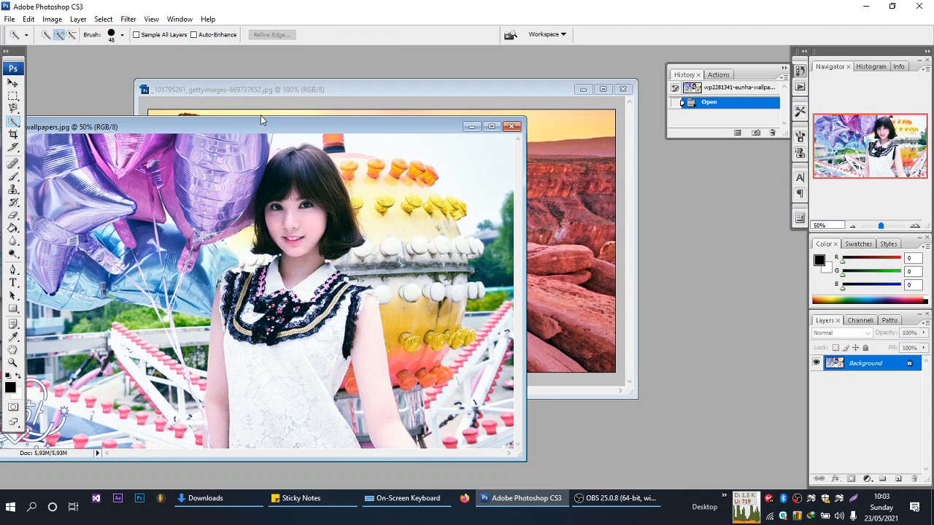
pyautogui.moveTo(260, 116); pyautogui.dragTo(316, 108)
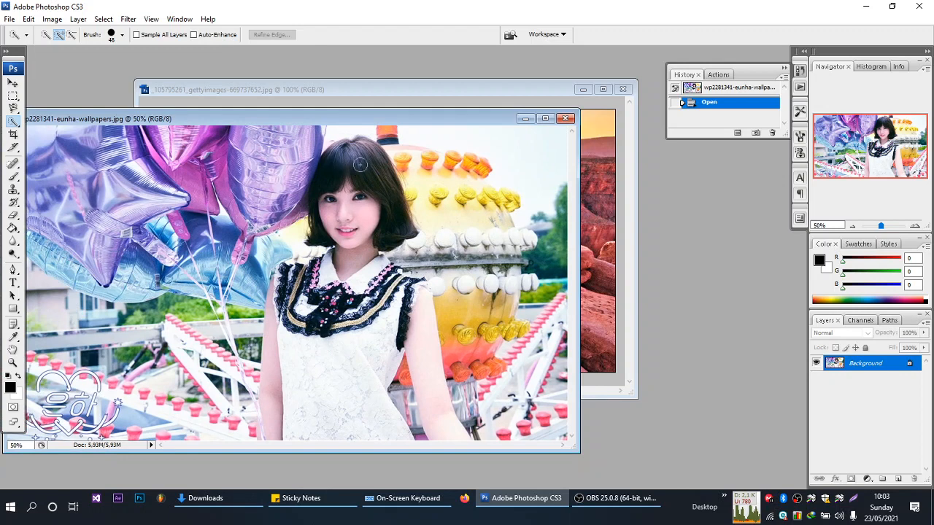
pyautogui.moveTo(361, 146)
pyautogui.mouseDown()
pyautogui.moveTo(388, 172)
pyautogui.moveTo(376, 196)
pyautogui.moveTo(357, 155)
pyautogui.moveTo(338, 162)
pyautogui.moveTo(330, 196)
pyautogui.moveTo(349, 256)
pyautogui.moveTo(291, 344)
pyautogui.mouseUp()
pyautogui.click(302, 267)
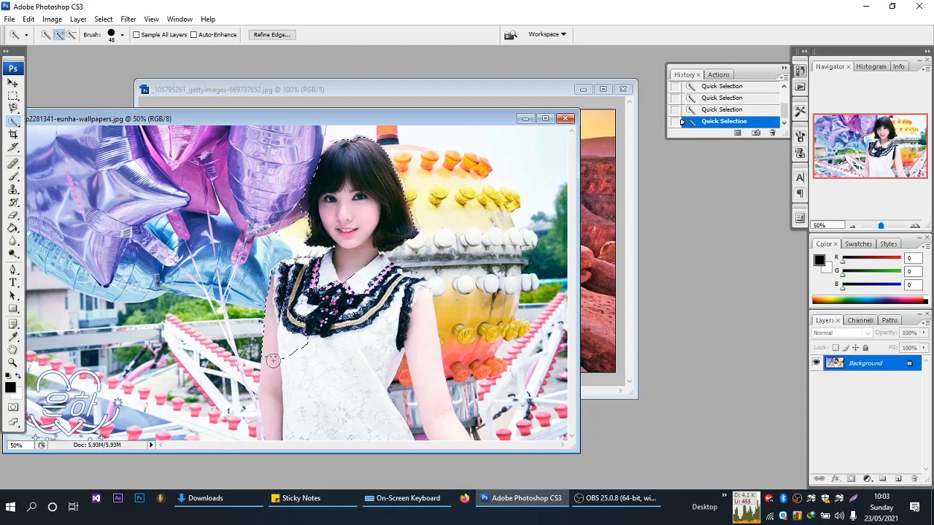
pyautogui.moveTo(272, 361)
pyautogui.mouseDown()
pyautogui.moveTo(270, 427)
pyautogui.moveTo(302, 428)
pyautogui.mouseUp()
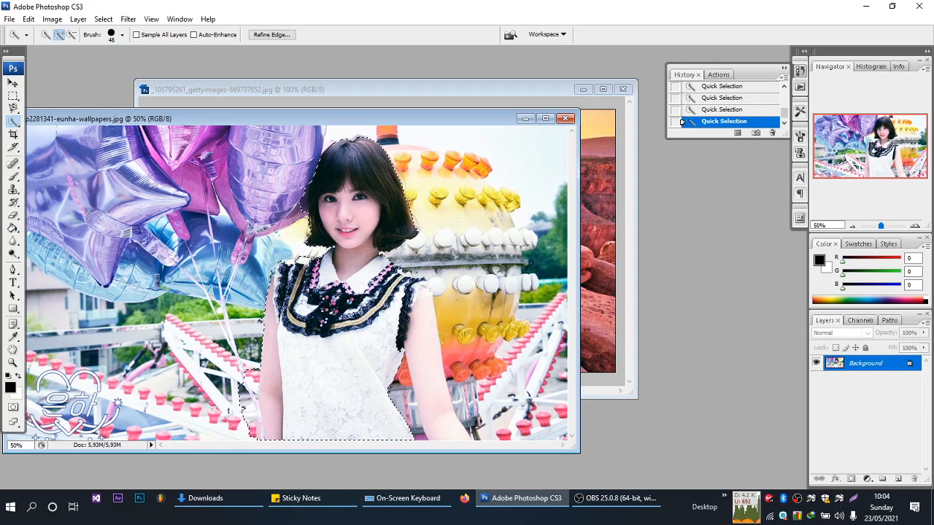
pyautogui.click(412, 324)
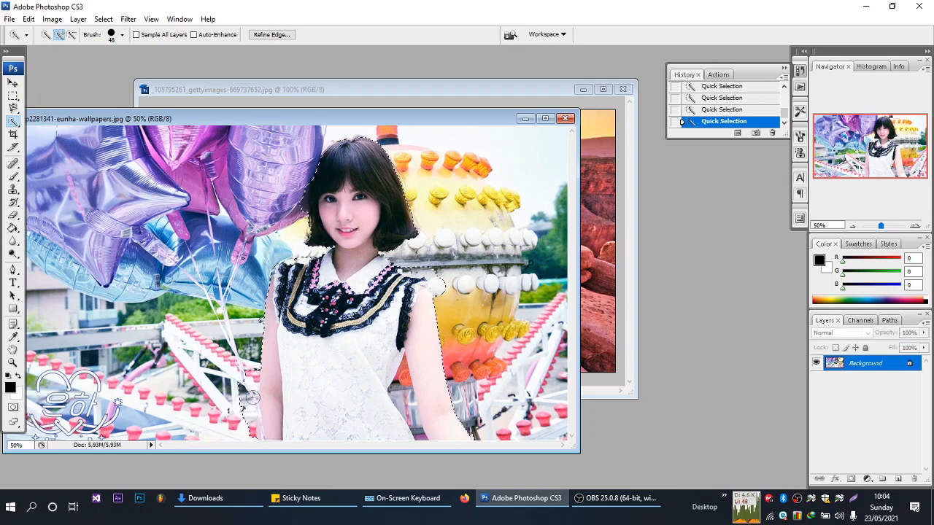
# - Subtract the background spill beside the woman's arm, hair and shoulder and between her waist and arm from the Quick Selection
pyautogui.press('alt')
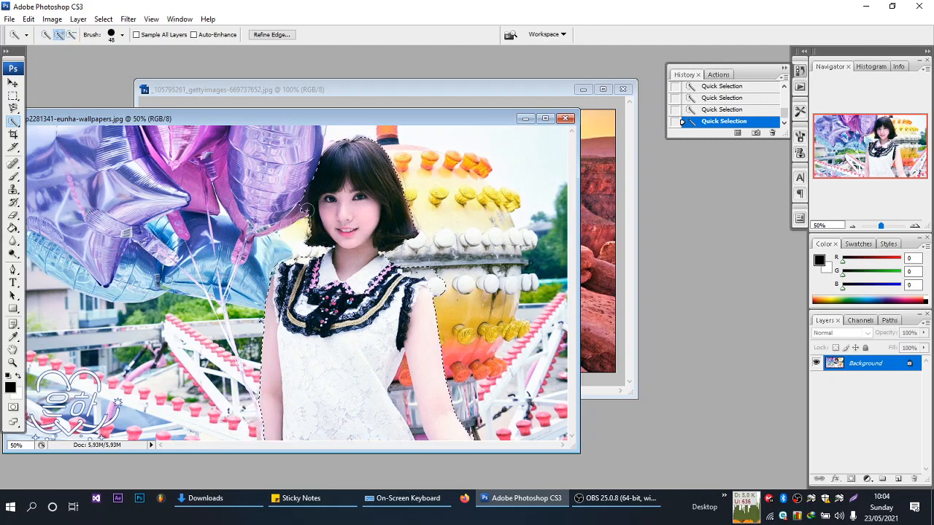
pyautogui.press('alt')
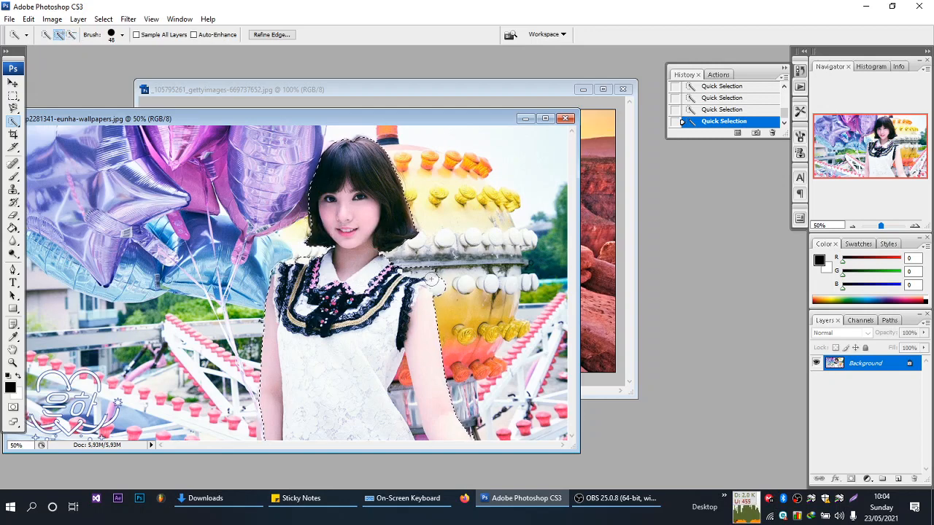
pyautogui.press('alt')
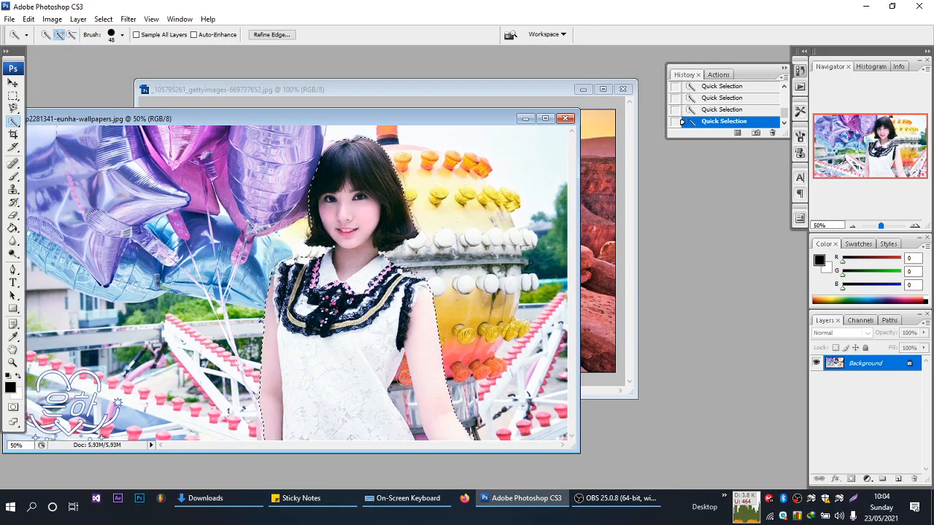
pyautogui.press('alt')
pyautogui.moveTo(399, 393); pyautogui.dragTo(407, 413)
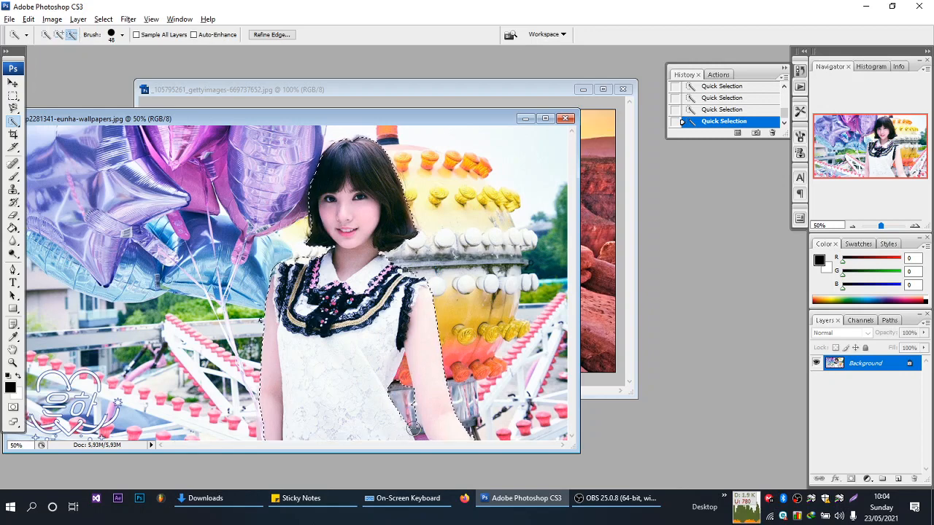
# - Reduce the Quick Selection brush to 29 px and subtract the remaining background between the woman's waist and arm
pyautogui.click(122, 35)
pyautogui.moveTo(83, 65); pyautogui.dragTo(76, 66)
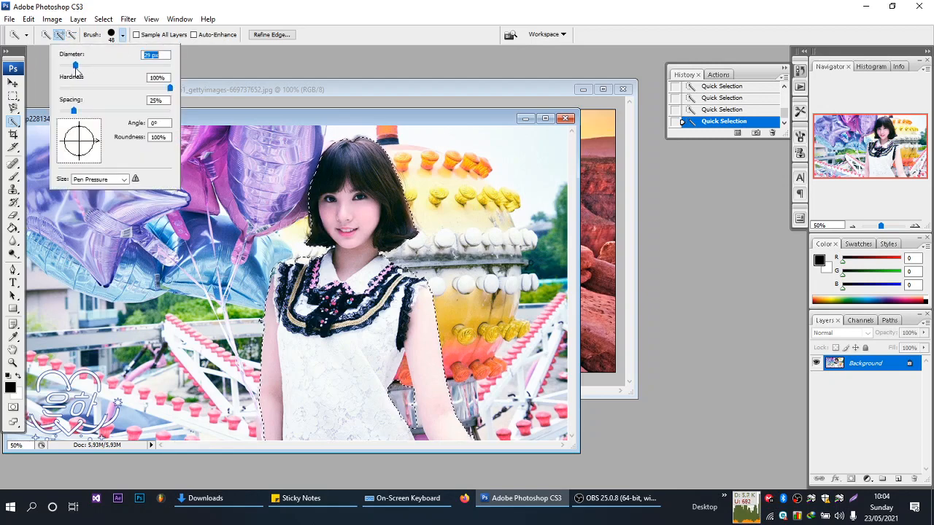
pyautogui.press('Return')
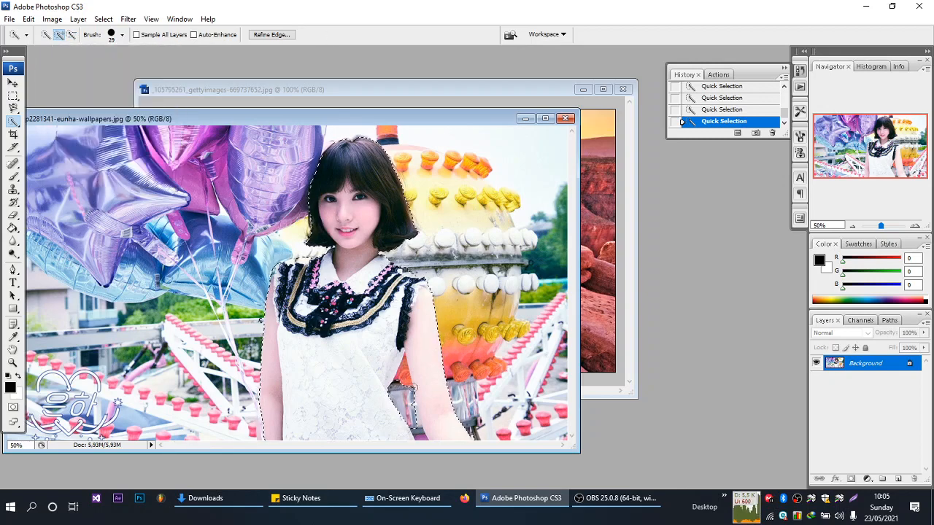
pyautogui.press('alt')
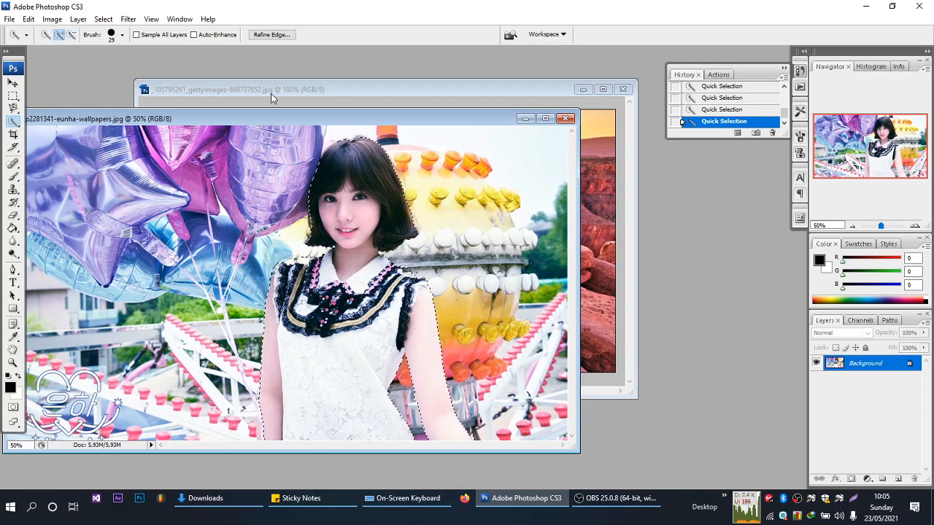
# - Copy the selected woman into the canyon photo with the Move tool and place her right of the image centre
pyautogui.press('v')
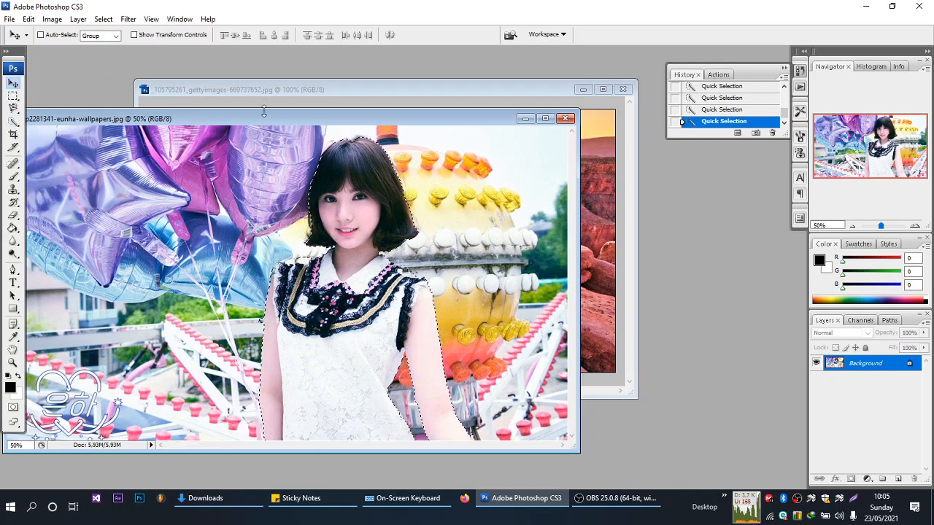
pyautogui.moveTo(249, 116); pyautogui.dragTo(55, 137)
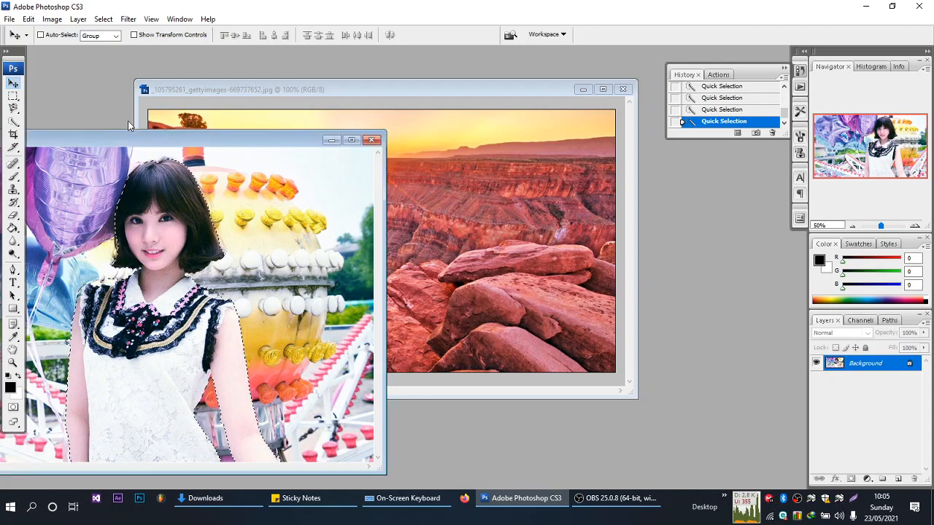
pyautogui.moveTo(198, 192); pyautogui.dragTo(452, 177)
pyautogui.moveTo(542, 184); pyautogui.dragTo(461, 209)
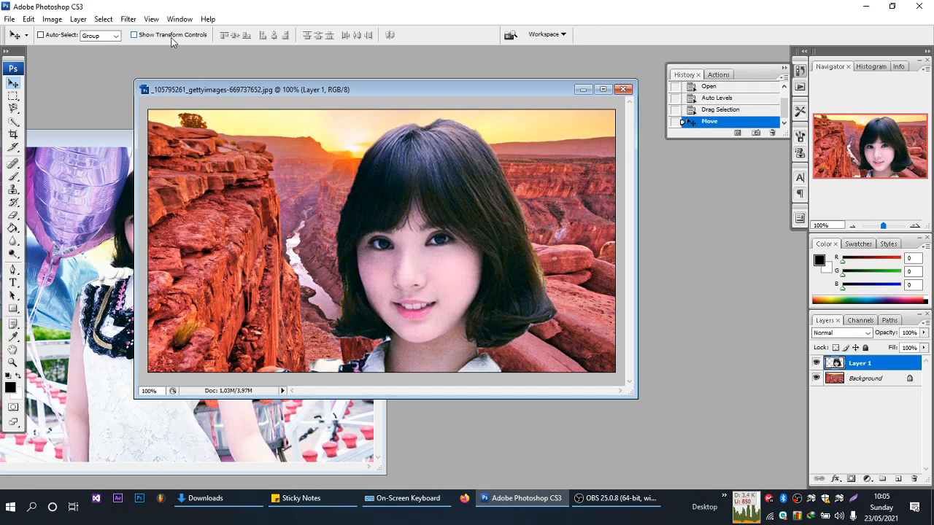
# - Scale the woman's layer proportionally to about 41.3% with Free Transform and position her right of centre, cut off at the canyon photo's lower edge
pyautogui.hotkey('ctrl', 't')
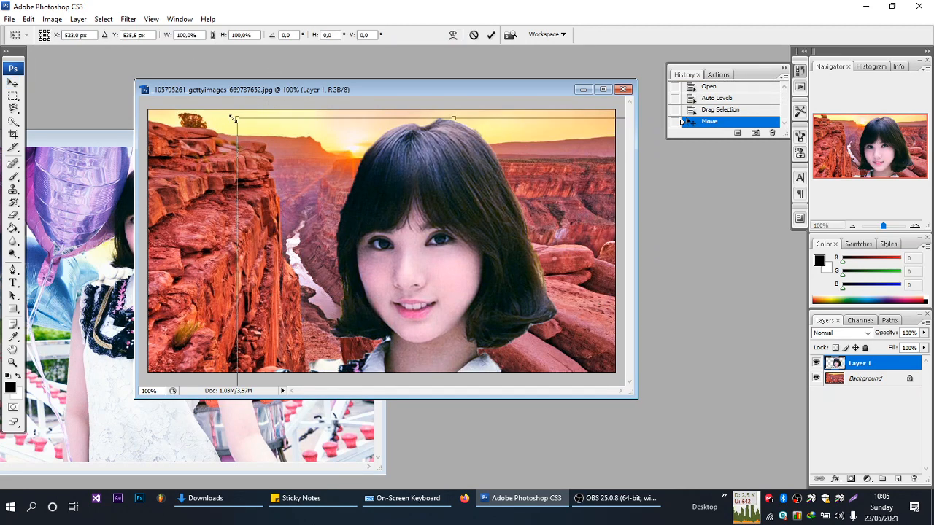
pyautogui.moveTo(236, 117); pyautogui.dragTo(369, 302)
pyautogui.moveTo(470, 357); pyautogui.dragTo(292, 144)
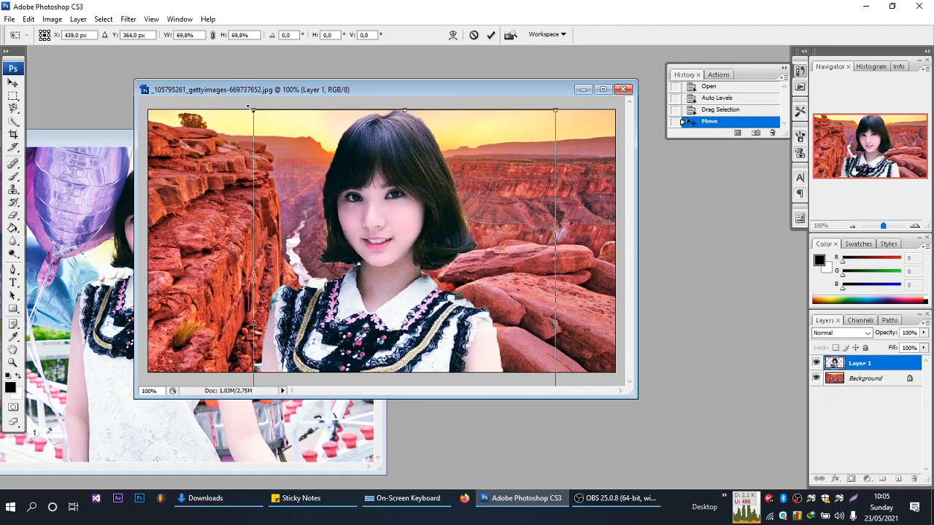
pyautogui.moveTo(250, 108); pyautogui.dragTo(351, 218)
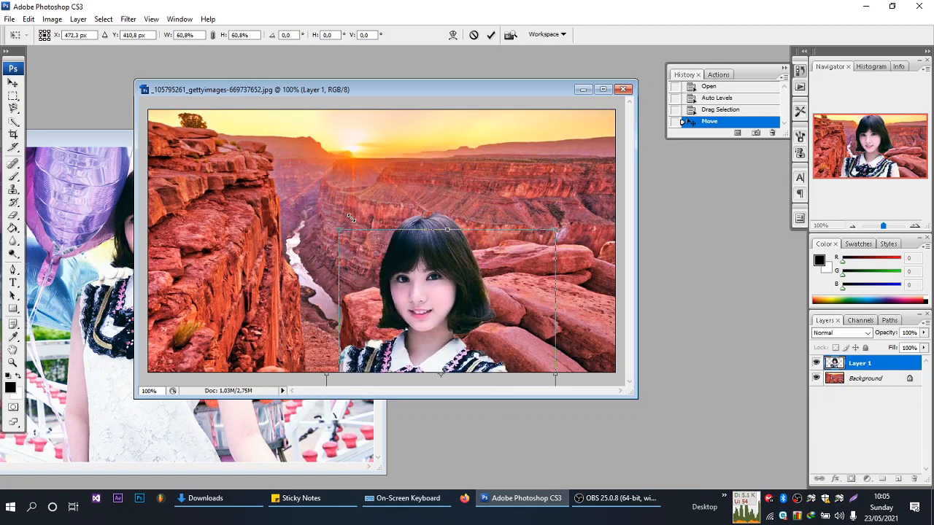
pyautogui.moveTo(437, 296); pyautogui.dragTo(413, 183)
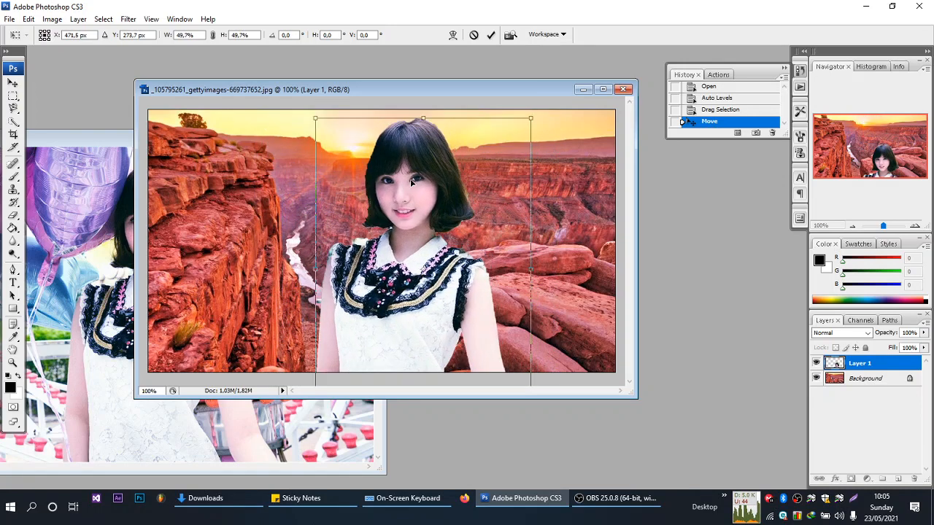
pyautogui.moveTo(317, 119); pyautogui.dragTo(330, 136)
pyautogui.moveTo(412, 194); pyautogui.dragTo(417, 173)
pyautogui.moveTo(330, 115); pyautogui.dragTo(359, 143)
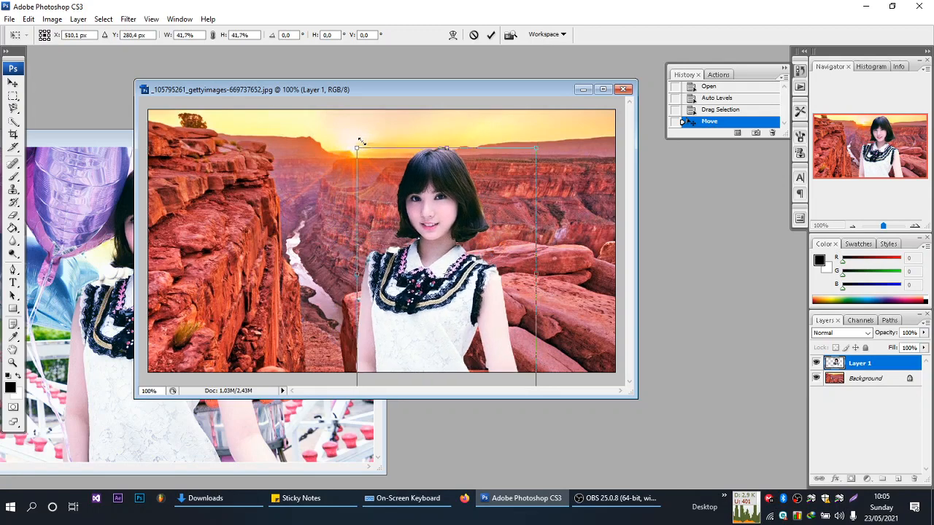
pyautogui.moveTo(445, 208); pyautogui.dragTo(434, 181)
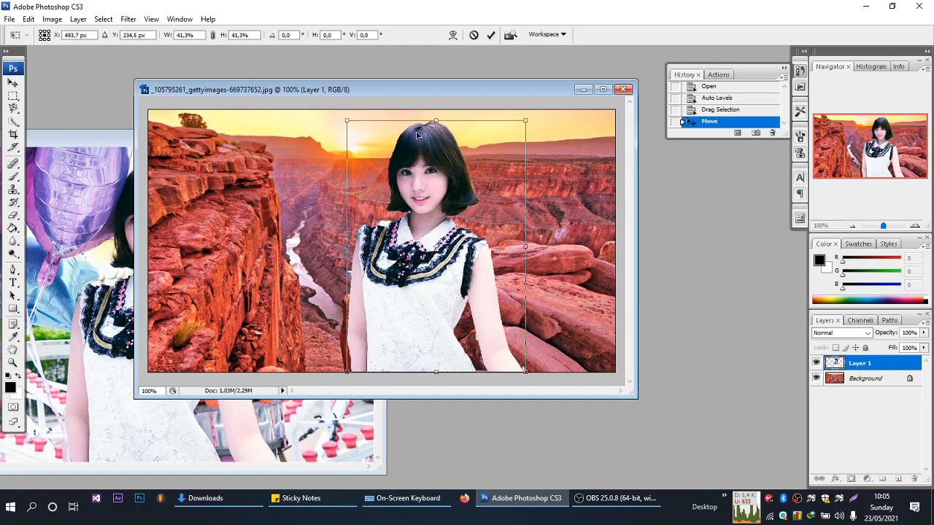
pyautogui.press('Return')
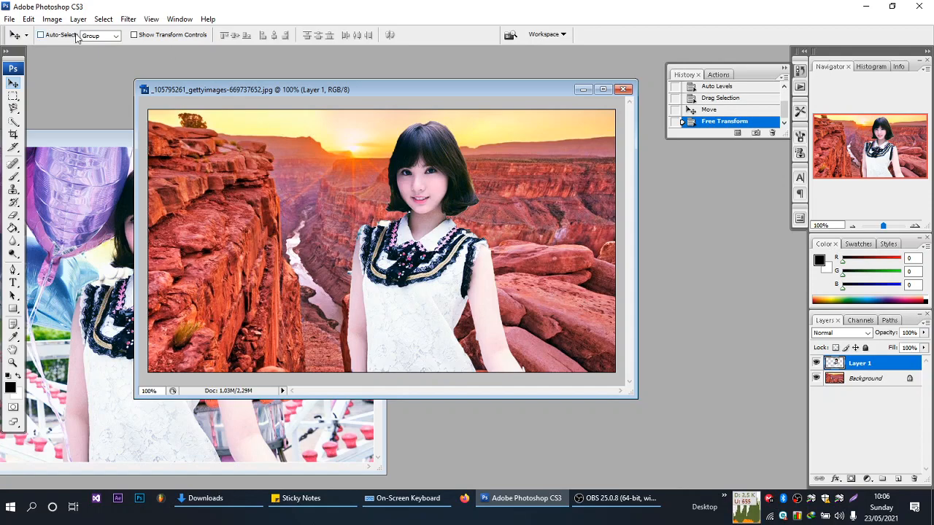
# - Start a Curves adjustment on the woman's layer and lower the Blue channel to output 103 at input 161
pyautogui.click(53, 20)
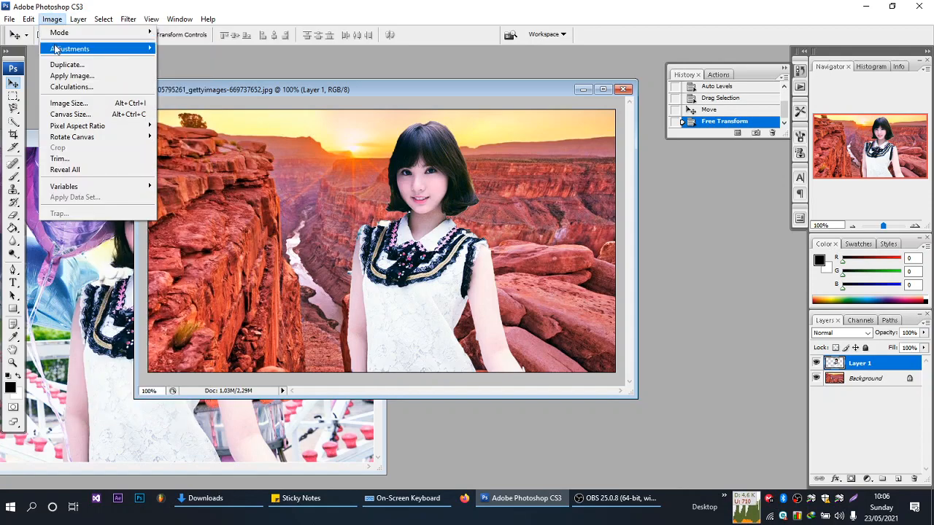
pyautogui.moveTo(59, 49)
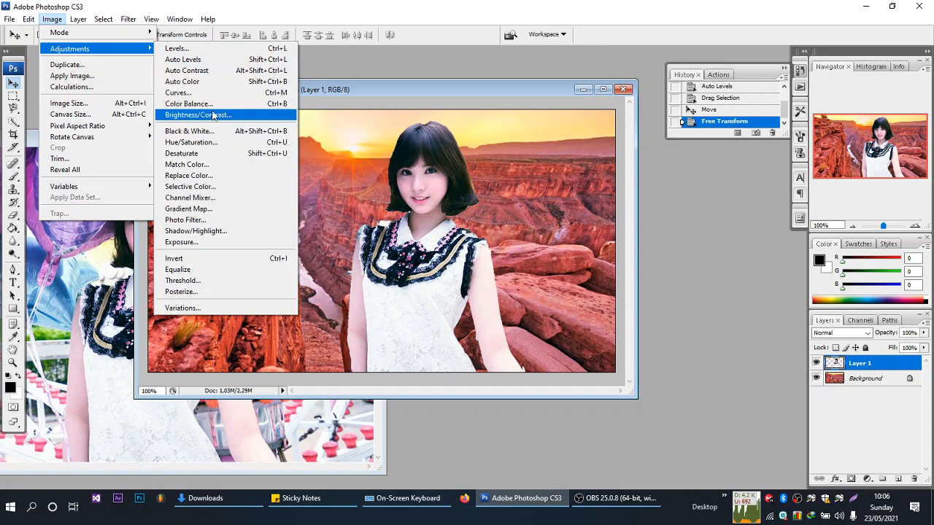
pyautogui.click(190, 95)
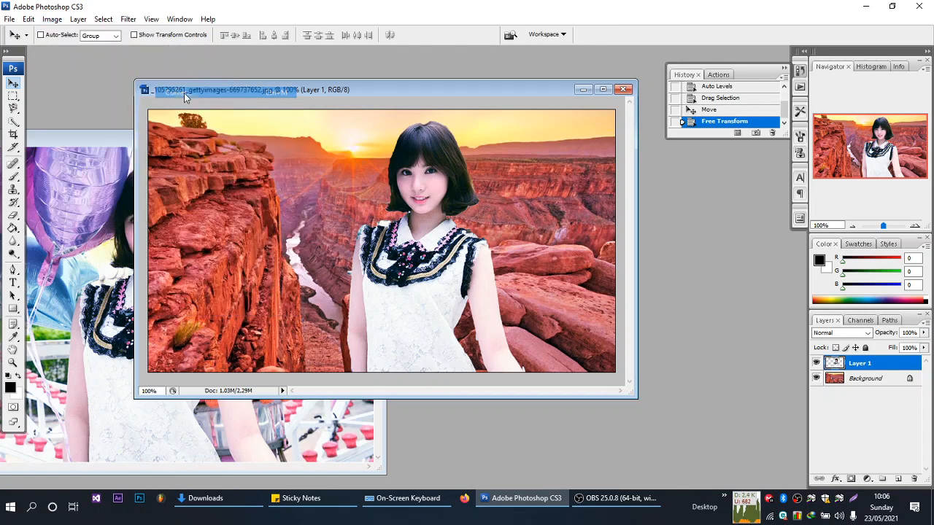
pyautogui.moveTo(692, 122); pyautogui.dragTo(646, 171)
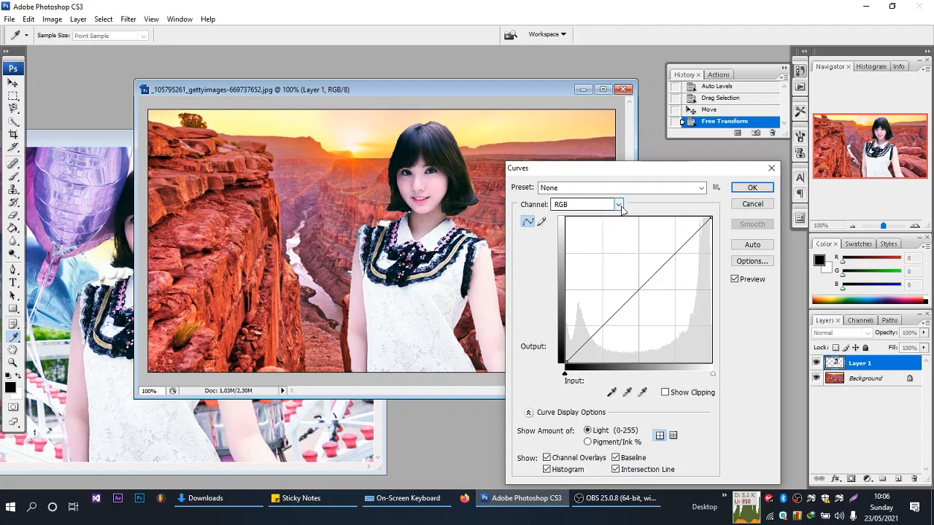
pyautogui.click(618, 205)
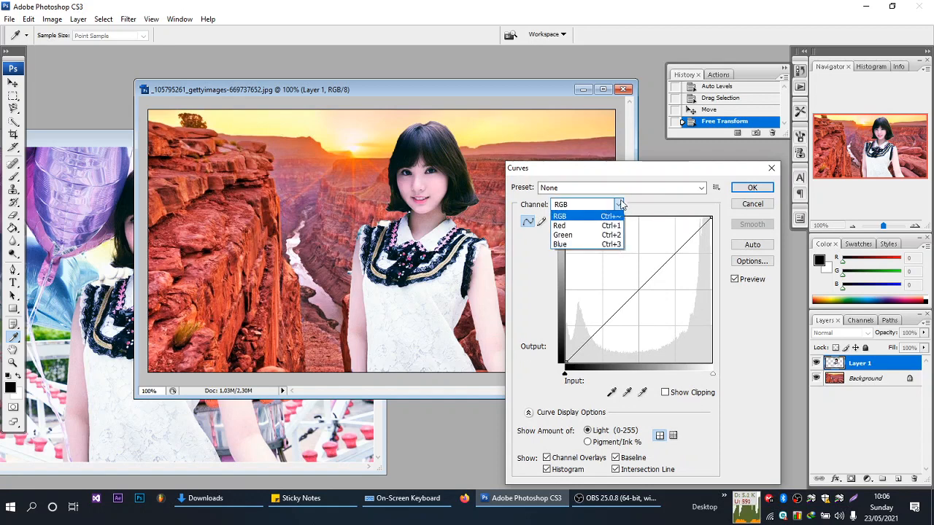
pyautogui.click(560, 247)
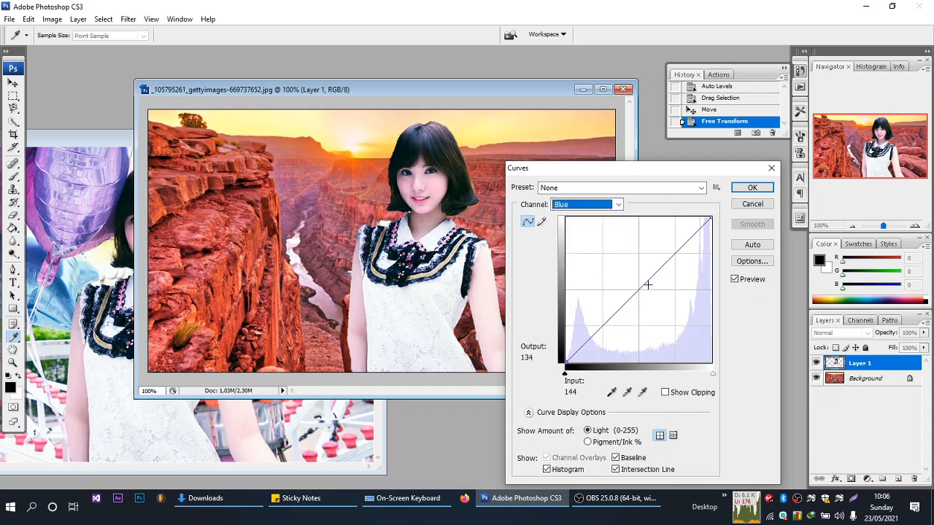
pyautogui.moveTo(648, 282); pyautogui.dragTo(657, 303)
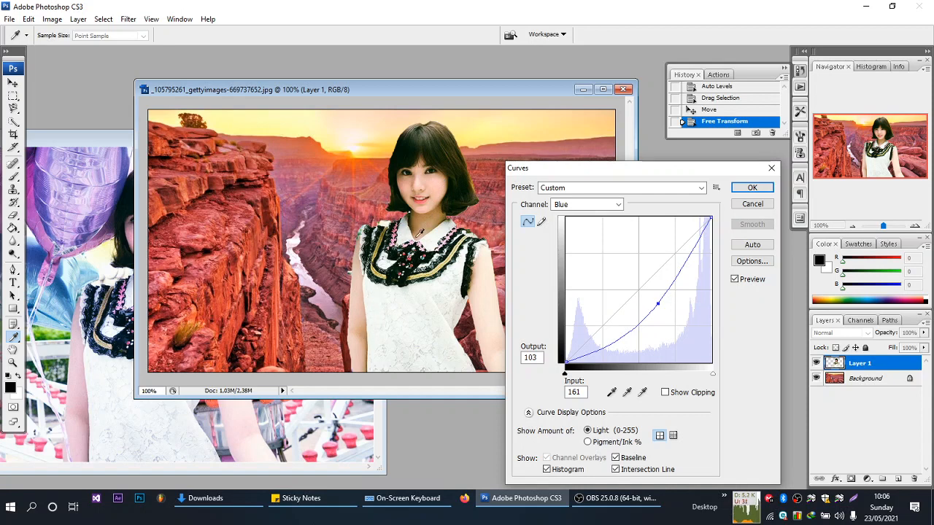
# - Lower the Green curve to output 93 at input 149 and raise the Red curve to output 141 at input 88
pyautogui.click(618, 204)
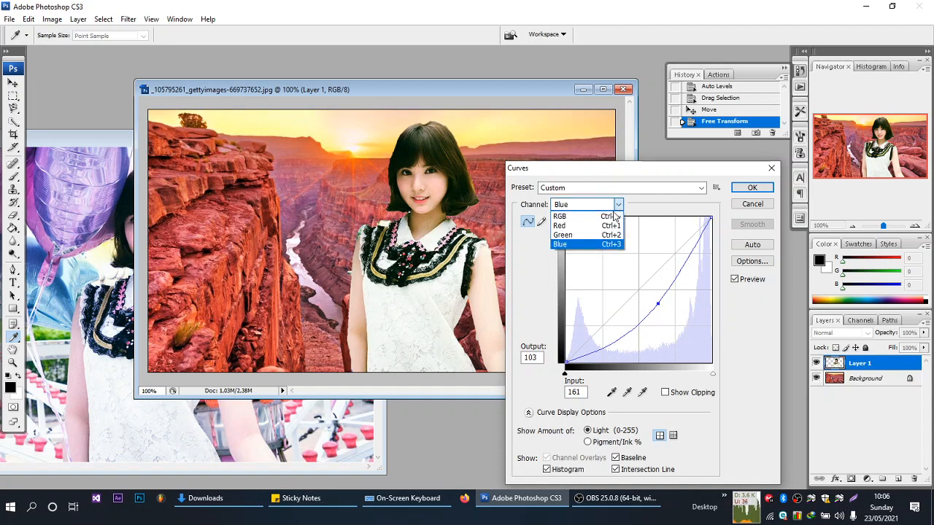
pyautogui.click(575, 235)
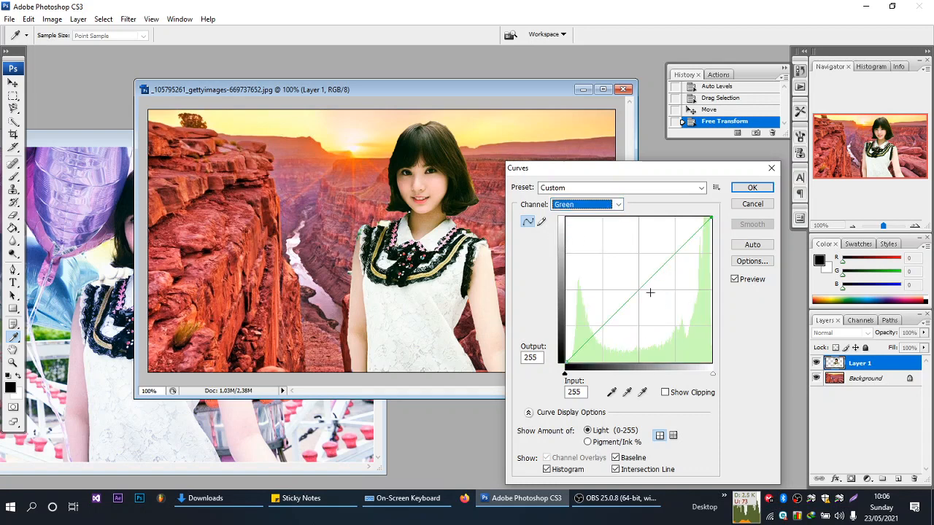
pyautogui.moveTo(649, 293)
pyautogui.mouseDown()
pyautogui.moveTo(658, 301)
pyautogui.moveTo(646, 303)
pyautogui.moveTo(651, 309)
pyautogui.mouseUp()
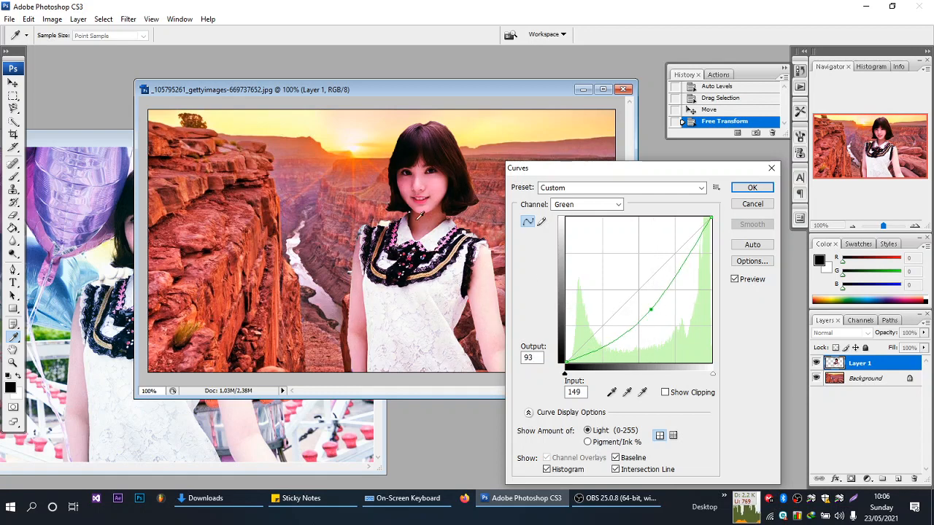
pyautogui.click(618, 205)
pyautogui.click(562, 228)
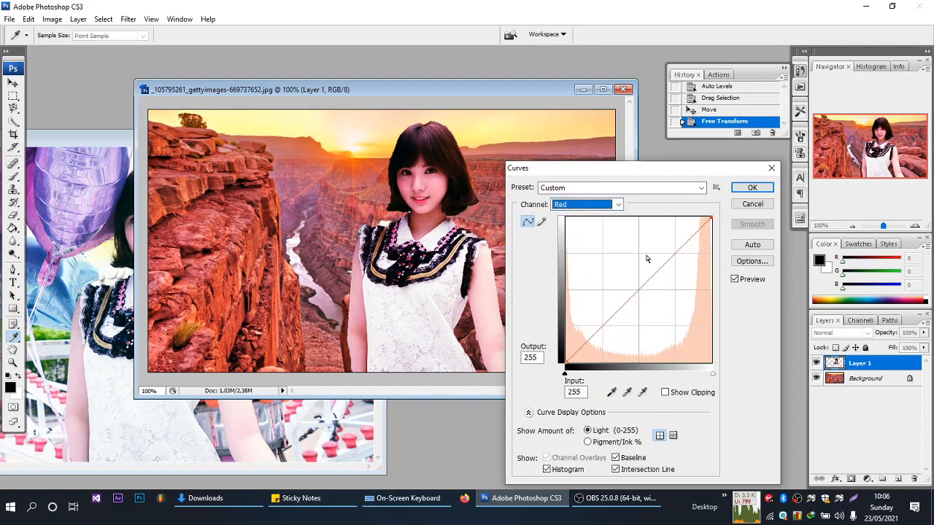
pyautogui.moveTo(646, 285); pyautogui.dragTo(617, 281)
pyautogui.moveTo(626, 170); pyautogui.dragTo(711, 159)
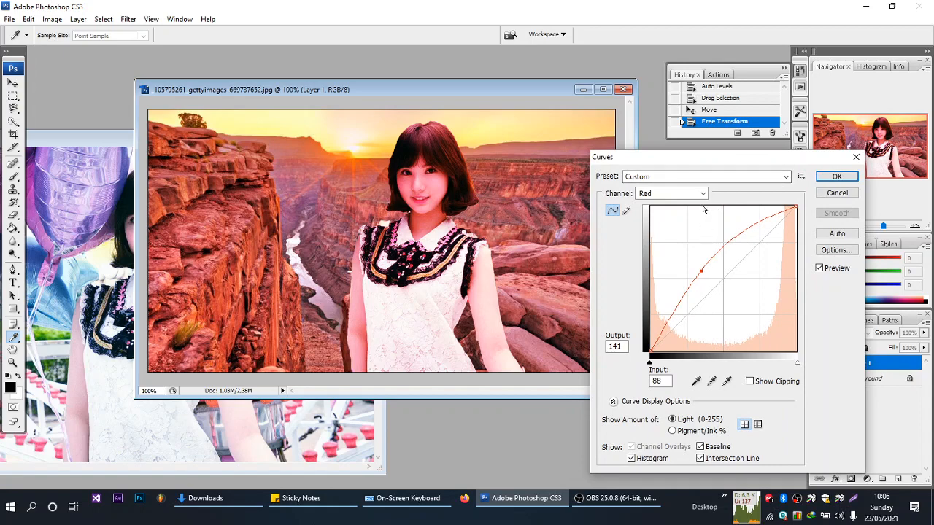
# - Refine the Blue curve to output 99 at input 183 and the Green curve to output 86 at input 151, and apply Curves
pyautogui.click(671, 194)
pyautogui.click(653, 233)
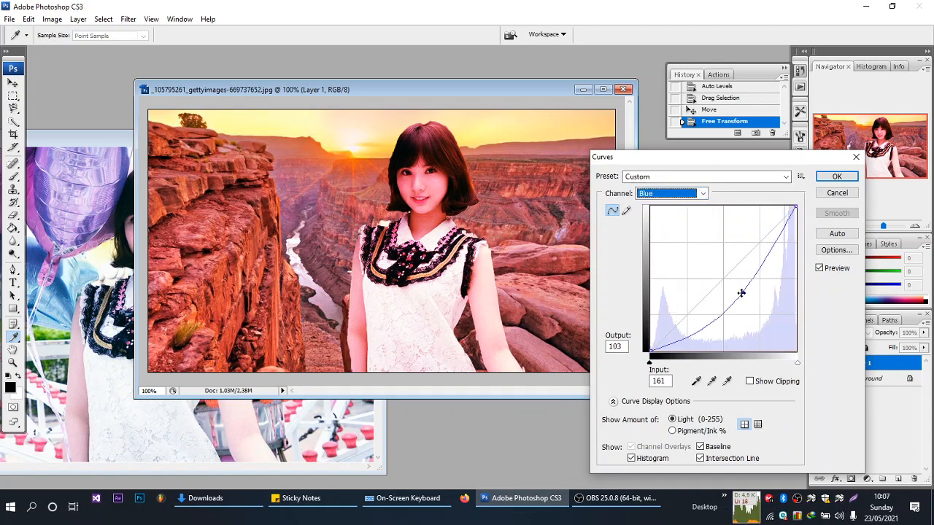
pyautogui.moveTo(740, 293); pyautogui.dragTo(755, 295)
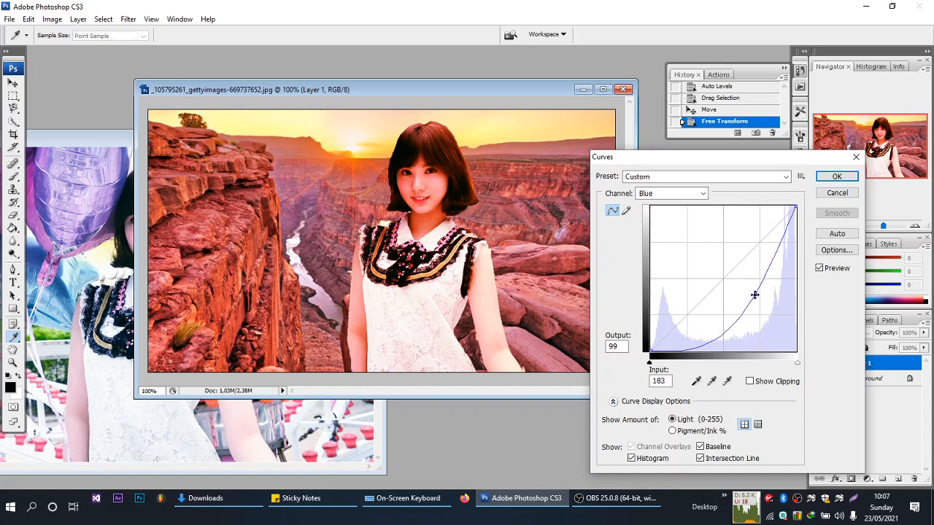
pyautogui.click(703, 194)
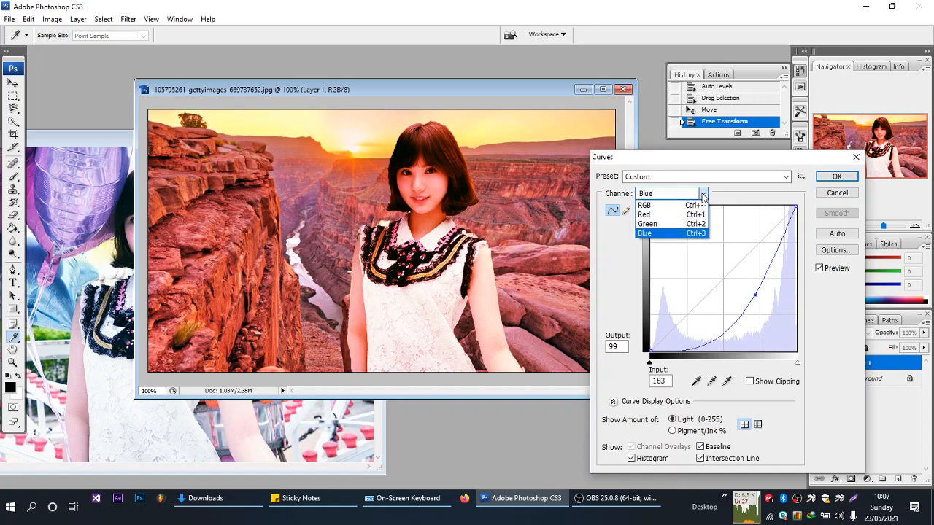
pyautogui.click(676, 224)
pyautogui.moveTo(736, 298); pyautogui.dragTo(737, 301)
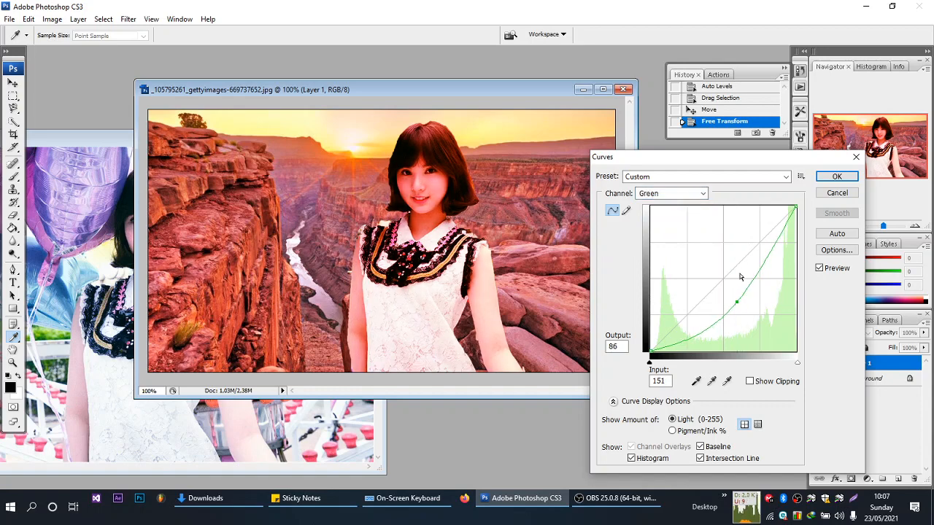
pyautogui.click(835, 179)
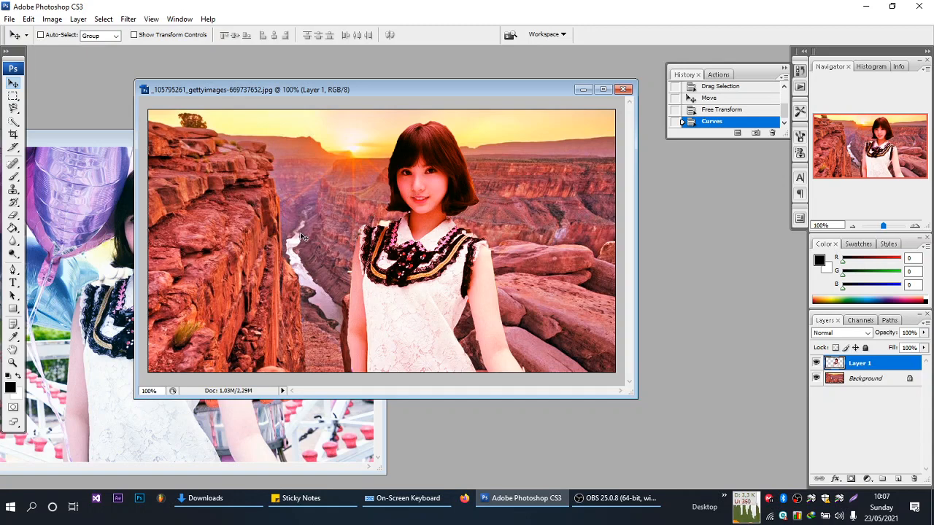
# - Bring the woman's original photo to the front beside the canyon composite for comparison
pyautogui.click(119, 140)
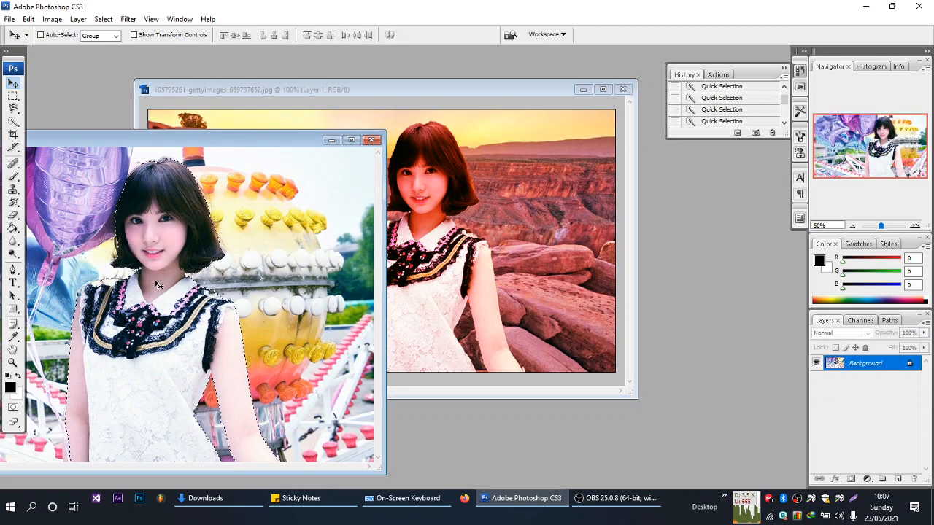
# - Open grand-canyon-north-rim-wotans-throne.jpg from Downloads and enlarge its document window around the whole image
pyautogui.click(496, 101)
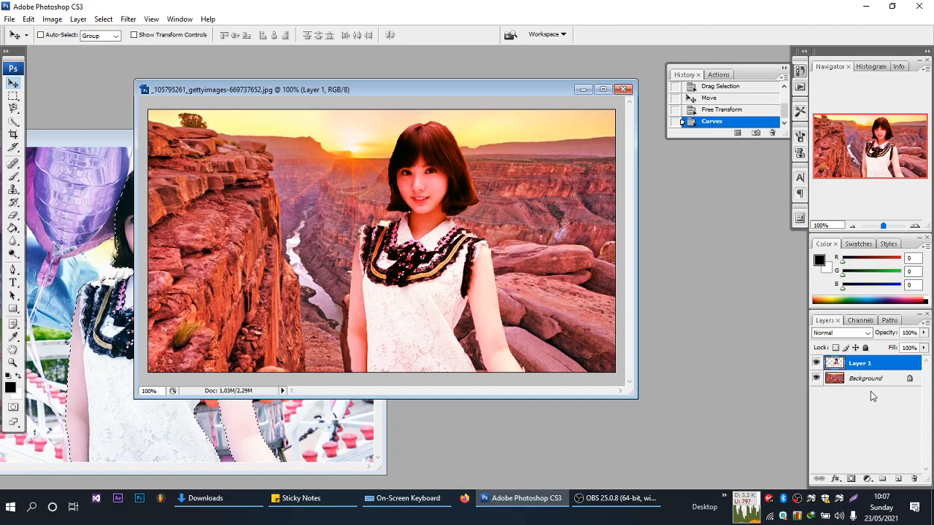
pyautogui.click(9, 19)
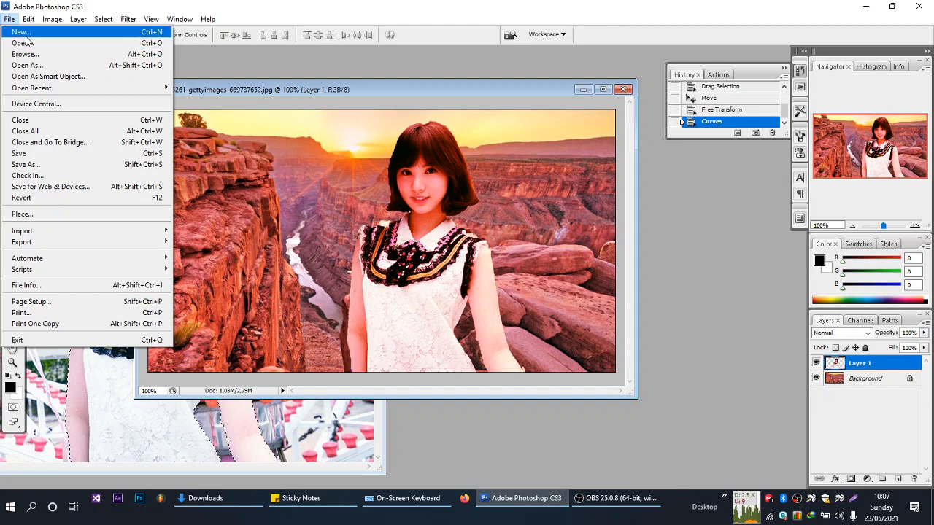
pyautogui.click(22, 43)
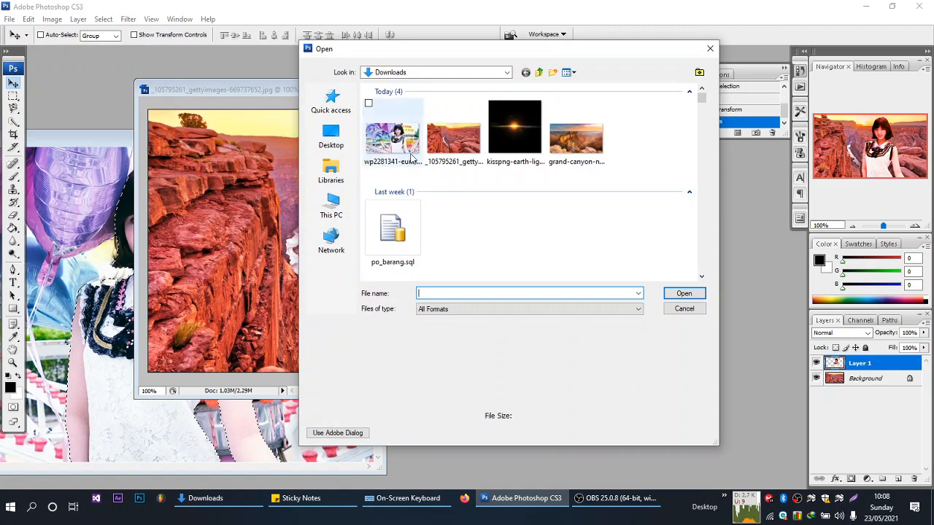
pyautogui.doubleClick(580, 145)
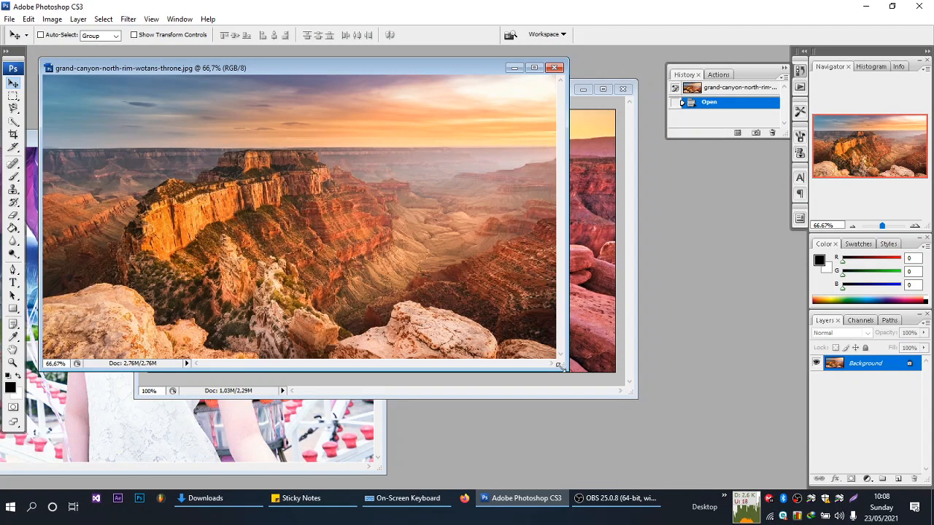
pyautogui.moveTo(559, 366); pyautogui.dragTo(696, 427)
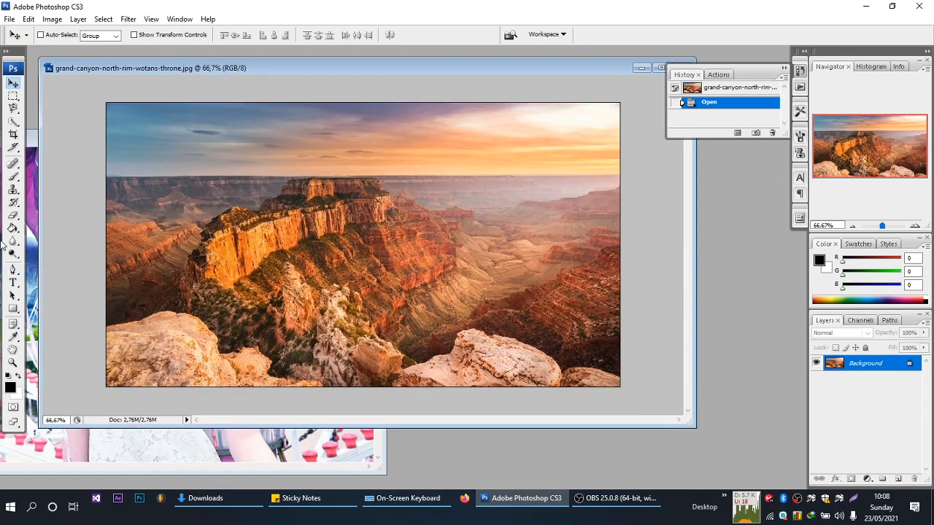
# - Select the pale foreground rocks in the lower-right part of the Grand Canyon photo with the Quick Selection tool
pyautogui.click(13, 121)
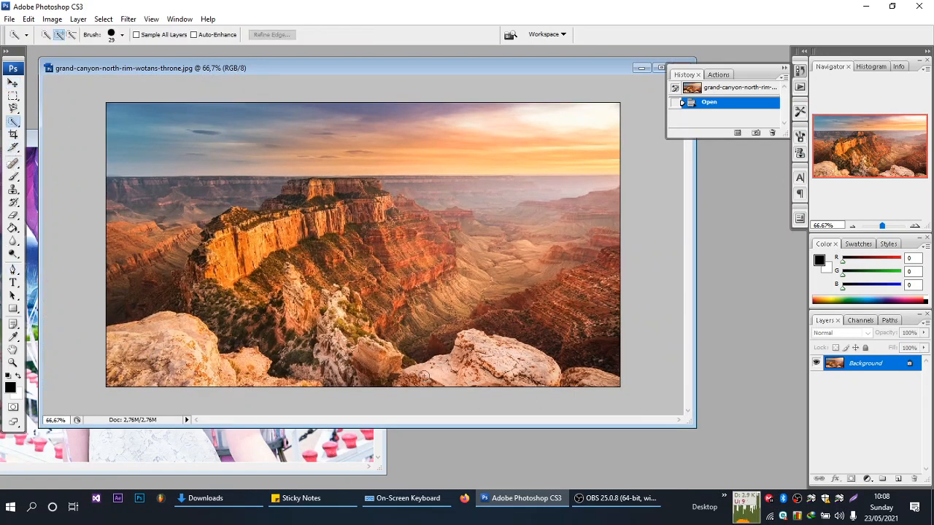
pyautogui.moveTo(412, 380)
pyautogui.mouseDown()
pyautogui.moveTo(486, 355)
pyautogui.moveTo(479, 343)
pyautogui.moveTo(512, 344)
pyautogui.moveTo(540, 367)
pyautogui.mouseUp()
pyautogui.click(570, 378)
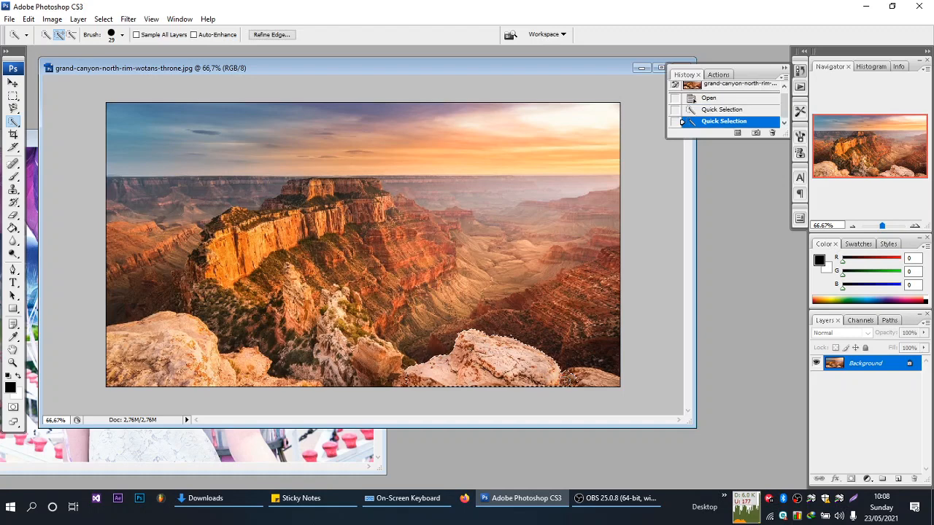
pyautogui.click(423, 375)
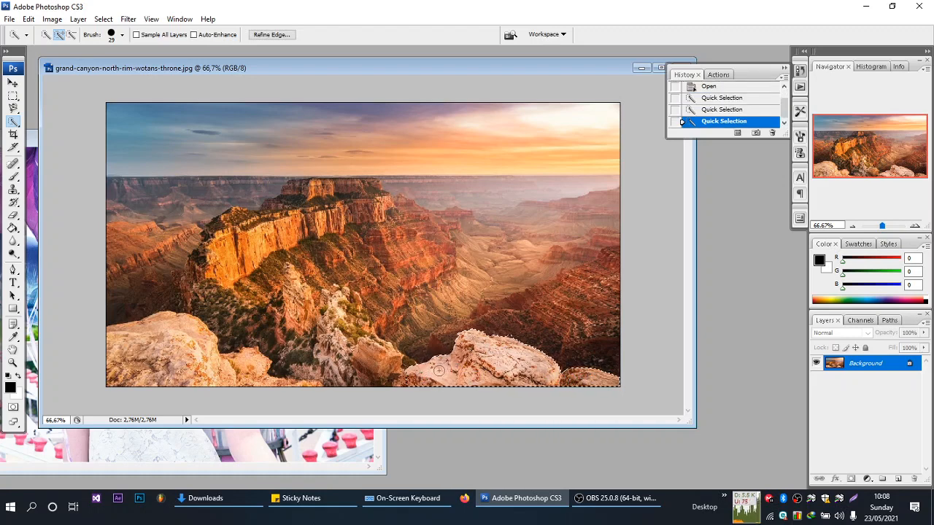
# - Move the selected rocks into the composite in front of the woman's lower body and scale them to about 85%
pyautogui.click(13, 83)
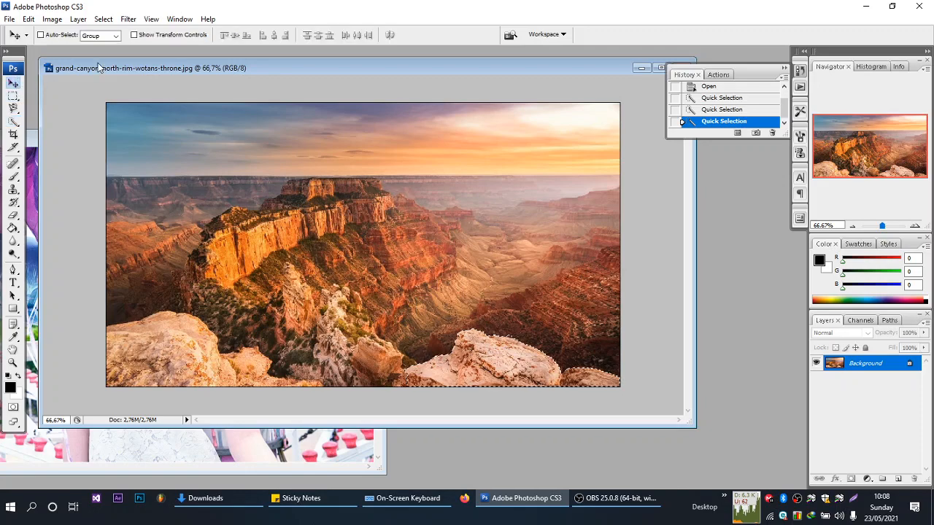
pyautogui.moveTo(101, 58); pyautogui.dragTo(165, 208)
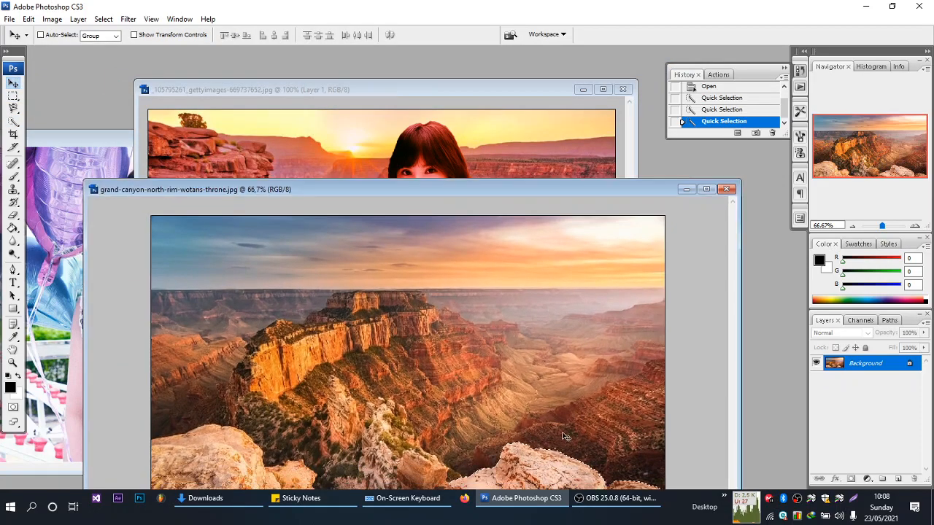
pyautogui.moveTo(566, 441); pyautogui.dragTo(410, 341)
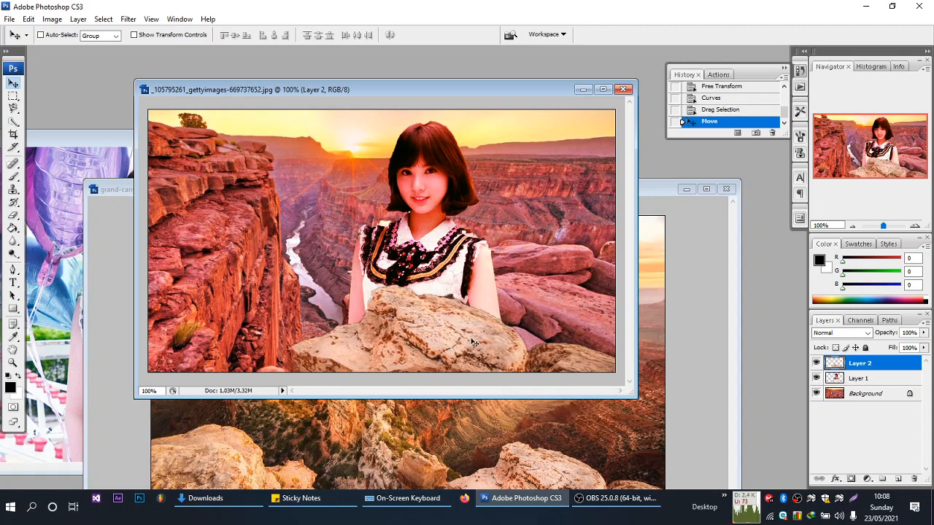
pyautogui.hotkey('ctrl', 't')
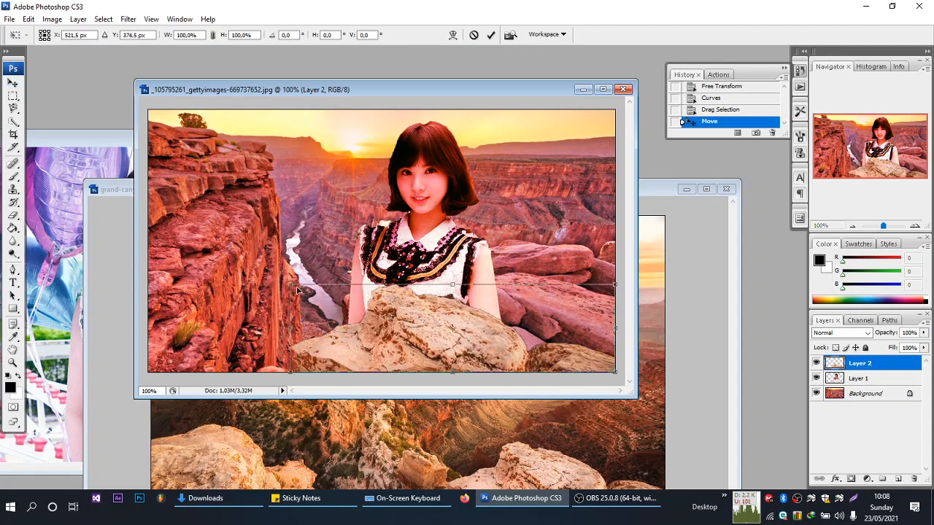
pyautogui.moveTo(291, 284); pyautogui.dragTo(334, 312)
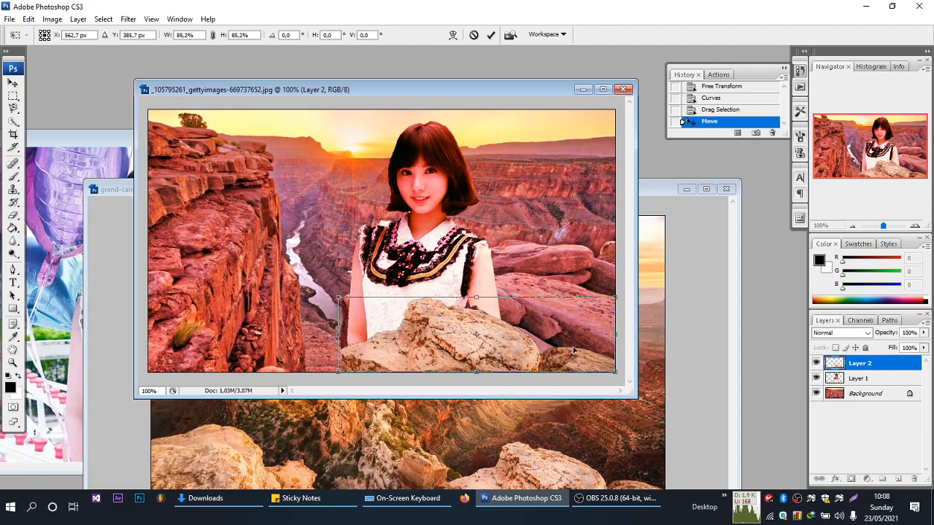
pyautogui.press('Return')
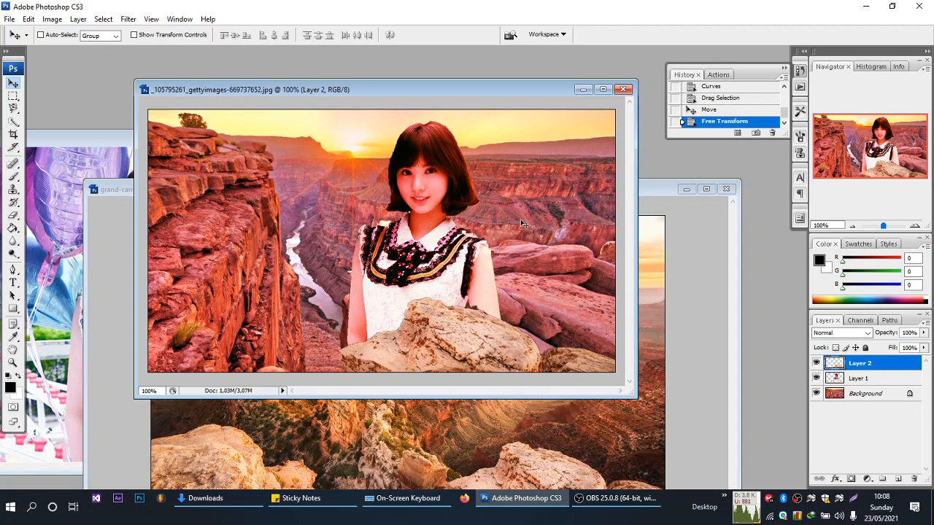
# - Start a Curves adjustment on the rock layer and lower the Blue channel to output 92 at input 115
pyautogui.click(78, 19)
pyautogui.moveTo(52, 19)
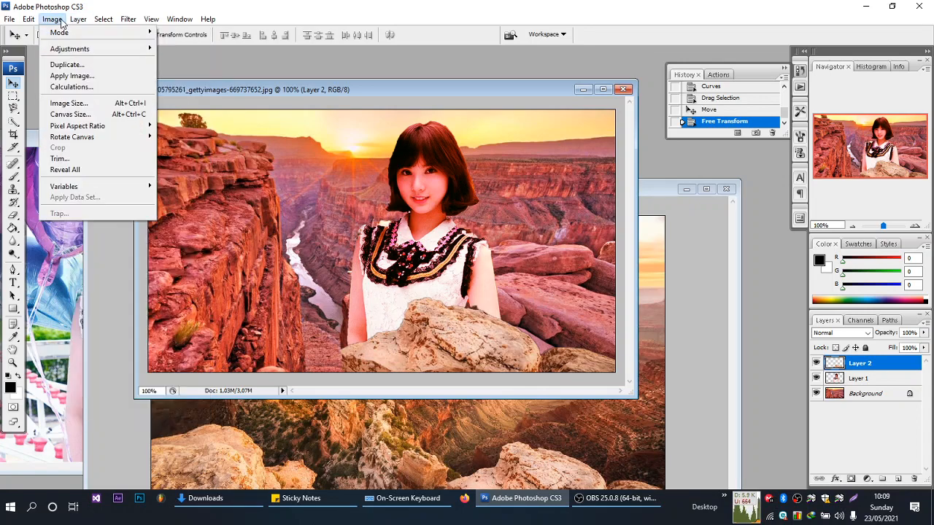
pyautogui.moveTo(81, 48)
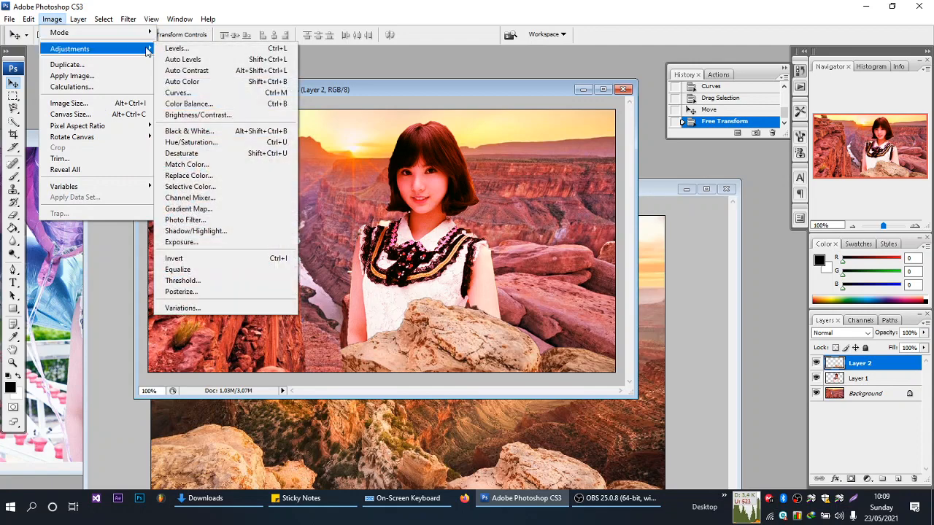
pyautogui.click(181, 93)
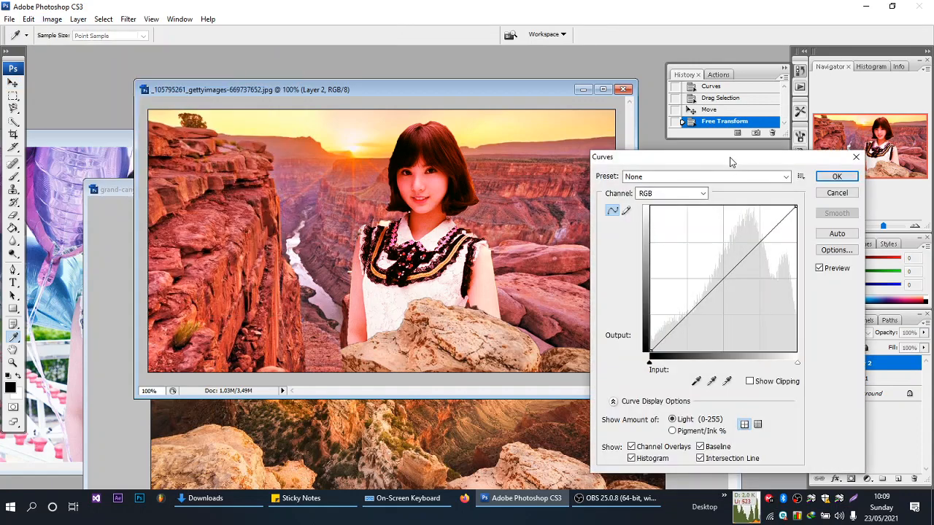
pyautogui.moveTo(730, 157); pyautogui.dragTo(737, 122)
pyautogui.click(704, 160)
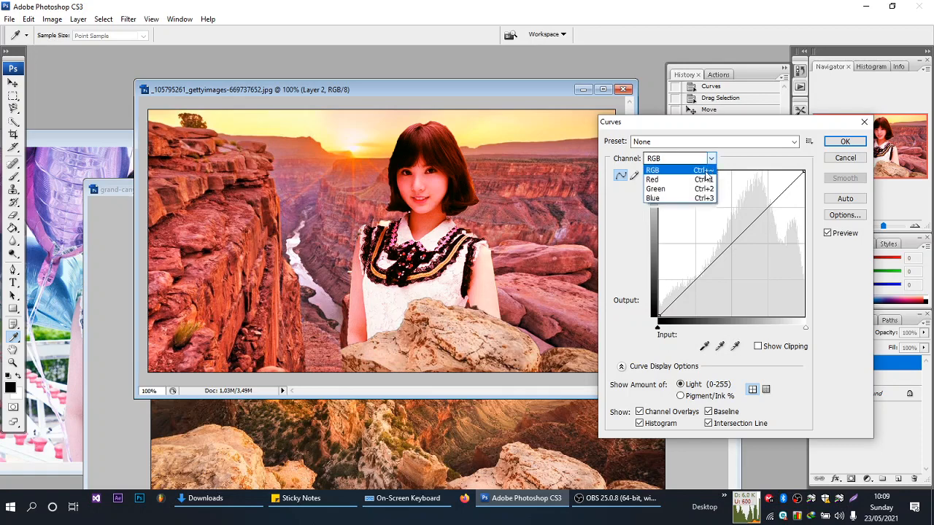
pyautogui.click(673, 202)
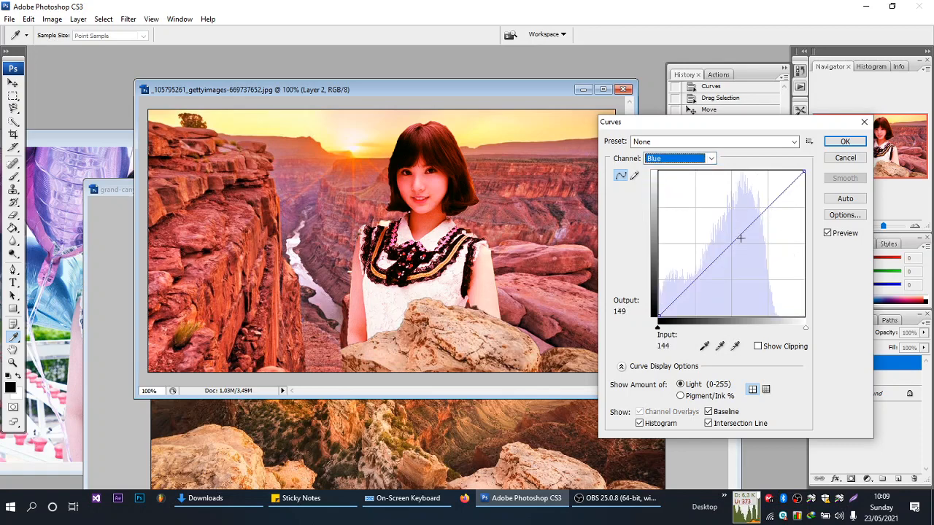
pyautogui.click(717, 258)
pyautogui.moveTo(717, 258); pyautogui.dragTo(723, 260)
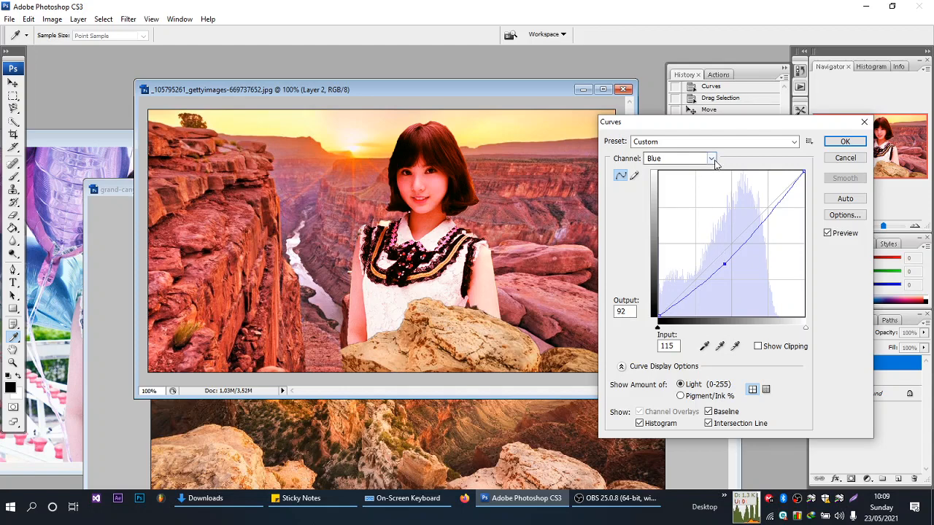
# - Raise the Red curve to output 177 at input 159, lower Green to output 100 at input 158, and apply Curves
pyautogui.click(679, 159)
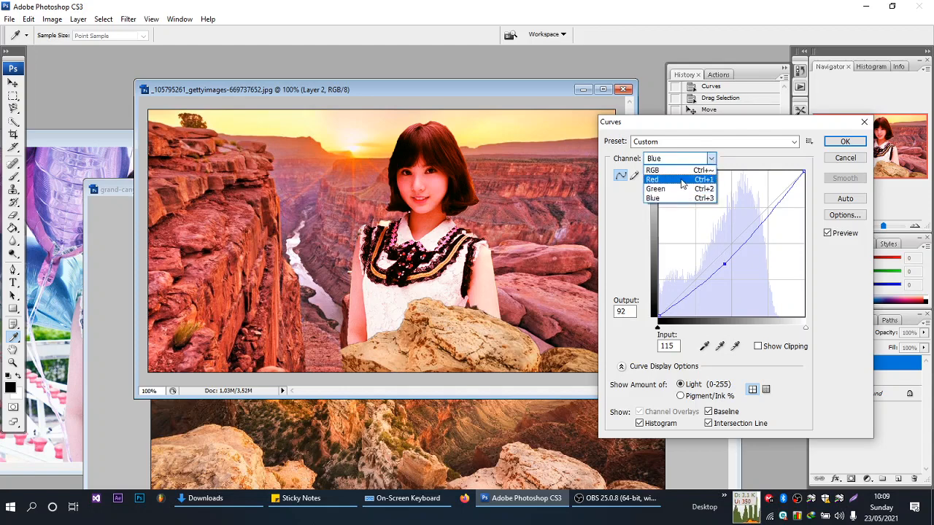
pyautogui.click(681, 179)
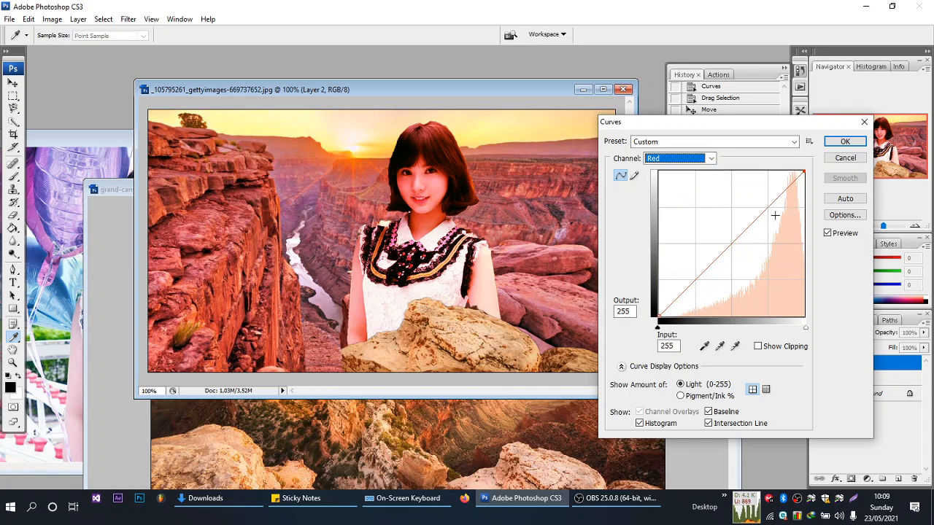
pyautogui.moveTo(751, 228); pyautogui.dragTo(750, 216)
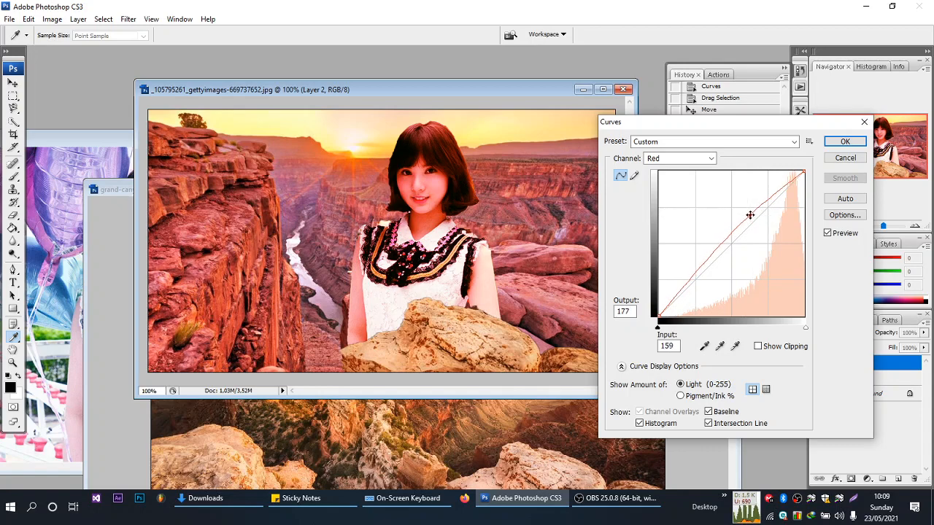
pyautogui.click(711, 159)
pyautogui.click(671, 179)
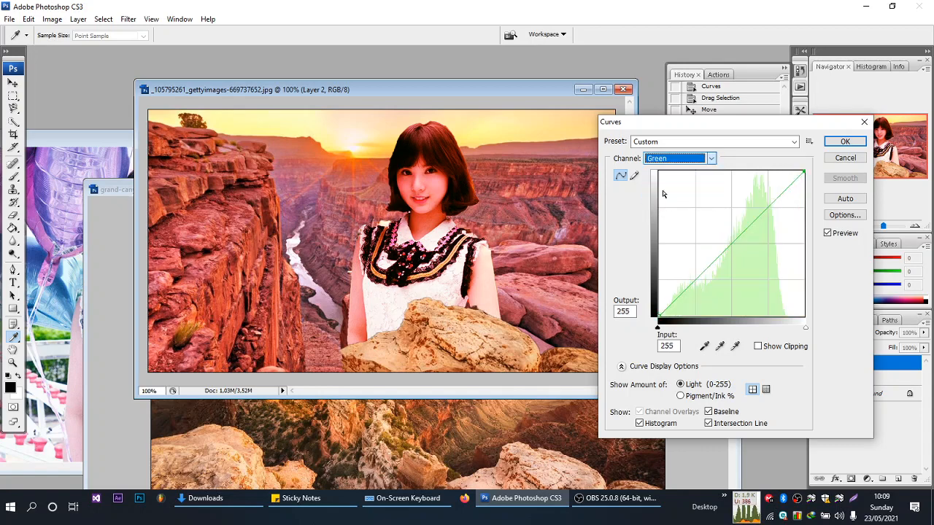
pyautogui.moveTo(747, 228); pyautogui.dragTo(749, 259)
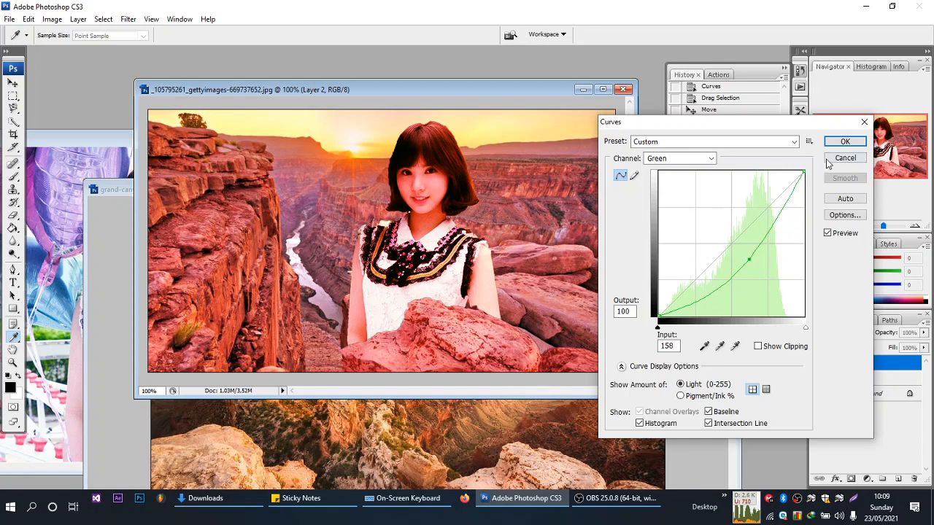
pyautogui.click(845, 141)
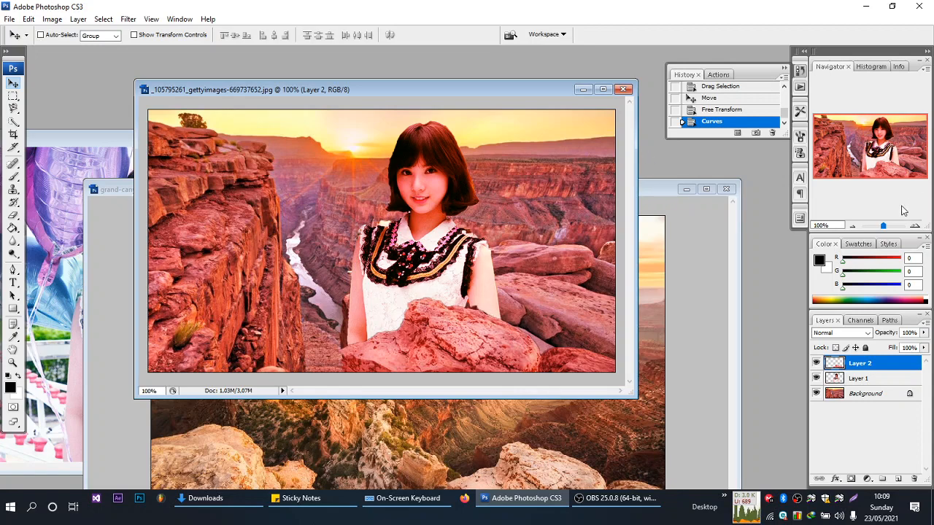
pyautogui.click(852, 227)
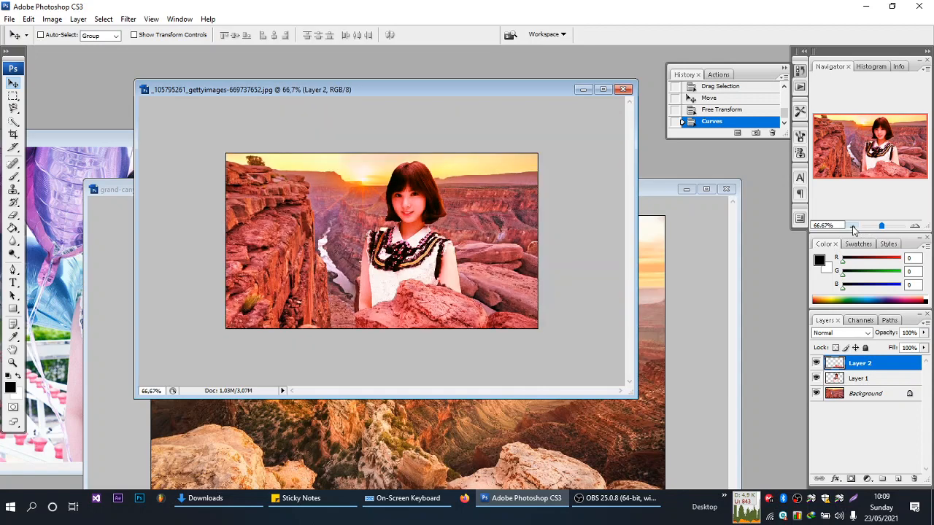
pyautogui.click(914, 226)
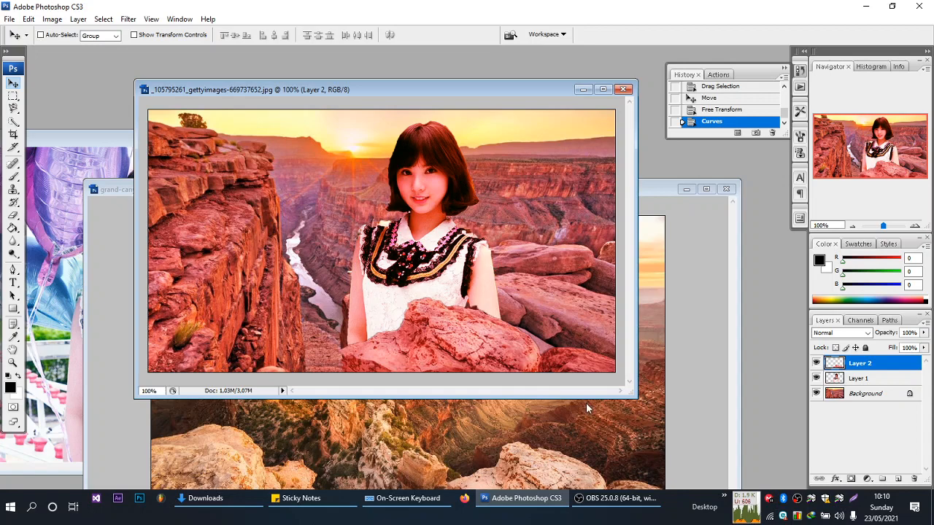
pyautogui.click(633, 499)
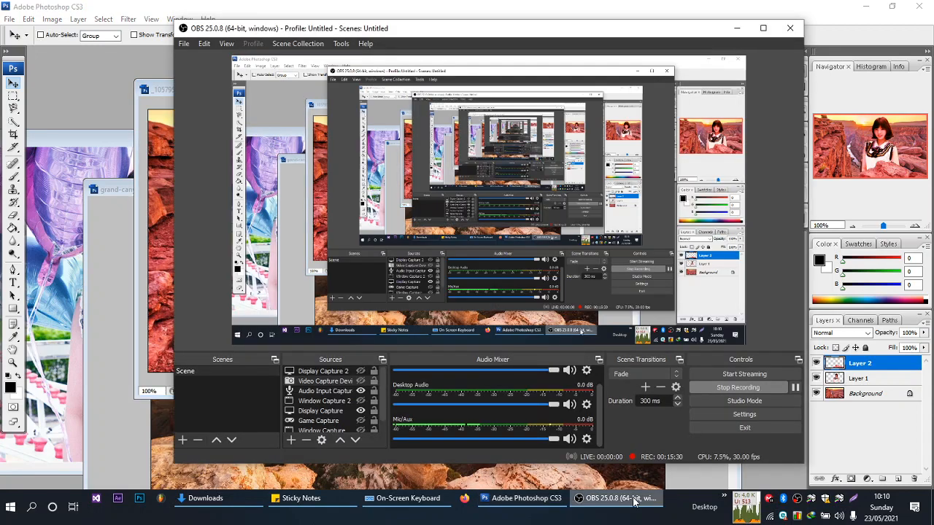